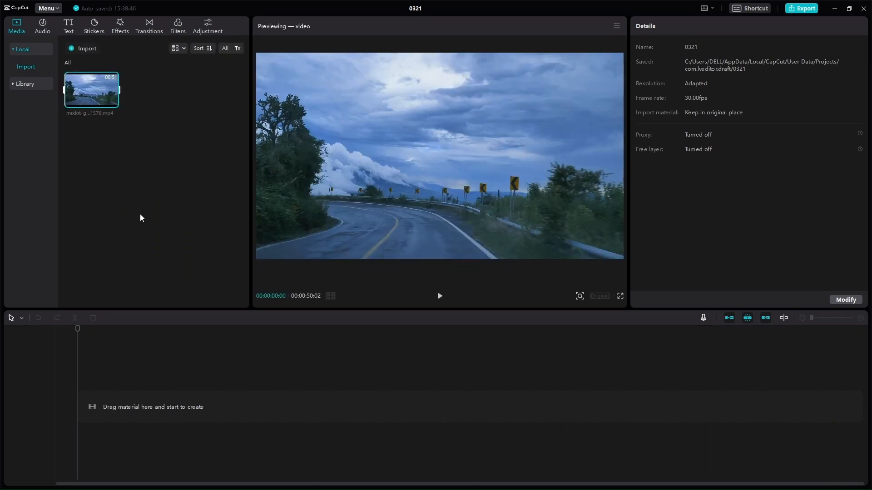
Place the highway clip at the start of the main timeline track and play it
{"action": "left_click_drag", "start_coordinate": [92, 91], "coordinate": [85, 397]}
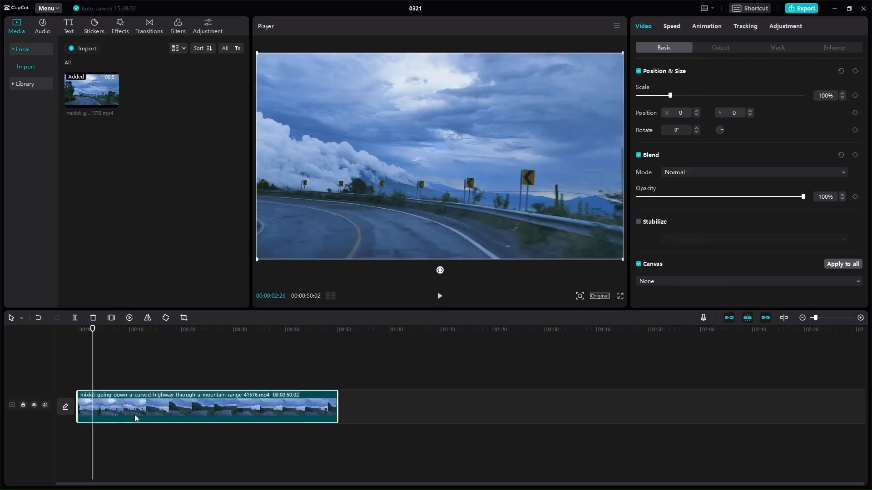
{"action": "left_click", "coordinate": [439, 300]}
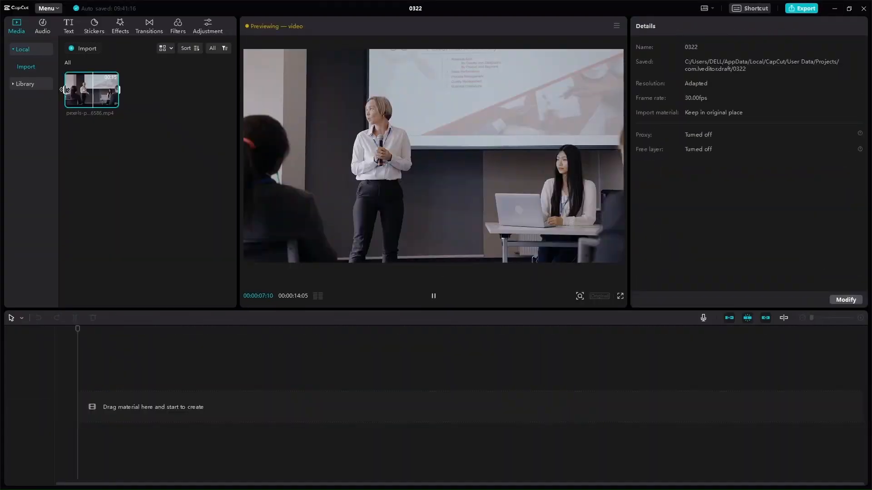
Trim the presentation clip in the media library, add the 00:00:05:10 section to the timeline, and play it back
{"action": "mouse_move", "coordinate": [65, 90]}
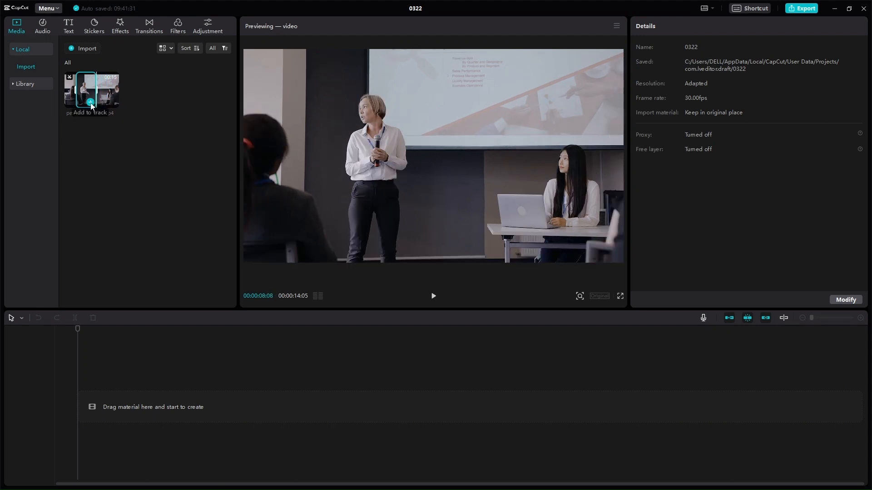
{"action": "left_click", "coordinate": [91, 102]}
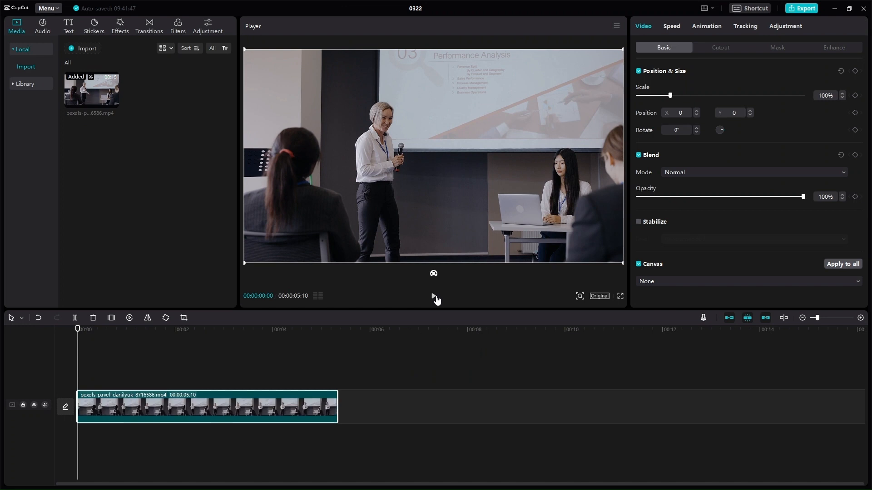
{"action": "left_click", "coordinate": [434, 296]}
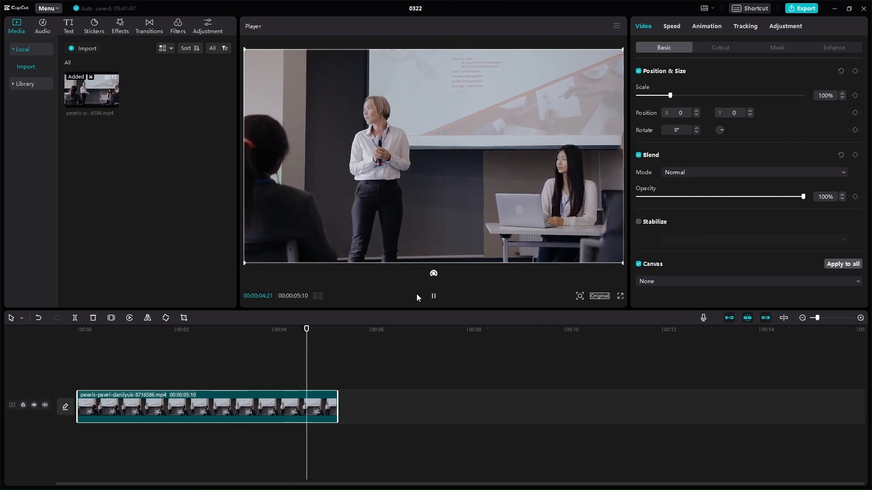
{"action": "left_click", "coordinate": [433, 297]}
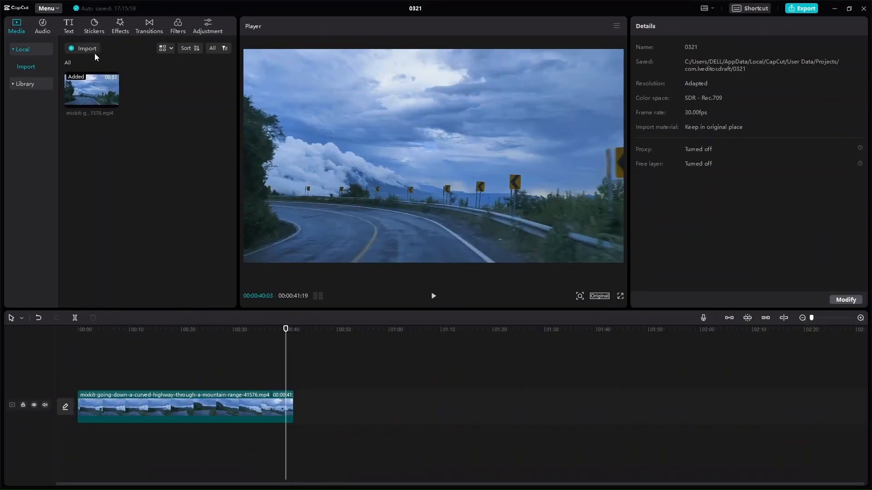
Import the video file mixkit-waterfall-in-forest-2213 from Downloads into the project media
{"action": "left_click", "coordinate": [95, 52]}
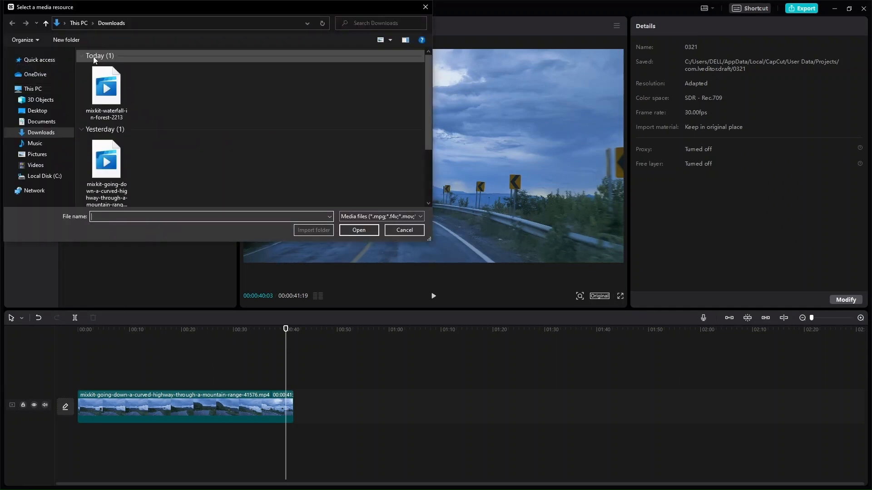
{"action": "left_click", "coordinate": [106, 160]}
{"action": "left_click", "coordinate": [372, 233]}
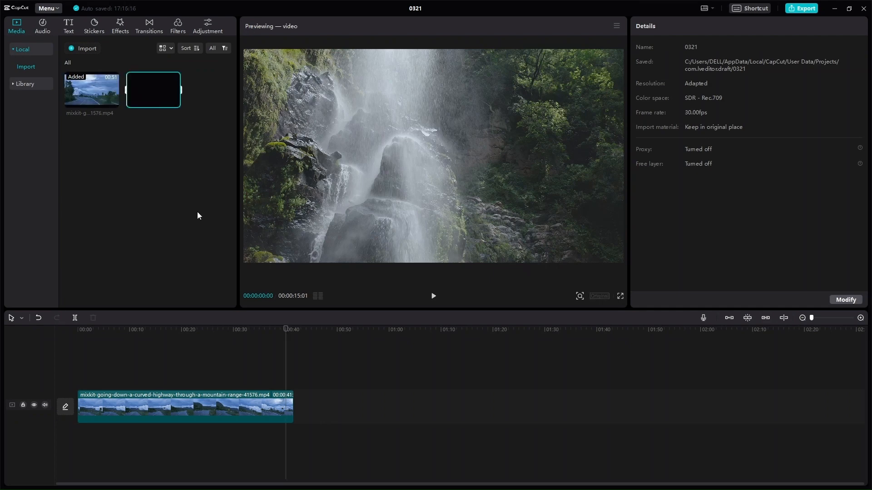
Add the waterfall clip to the timeline directly after the highway clip and play across the join
{"action": "left_click_drag", "start_coordinate": [153, 90], "coordinate": [307, 402]}
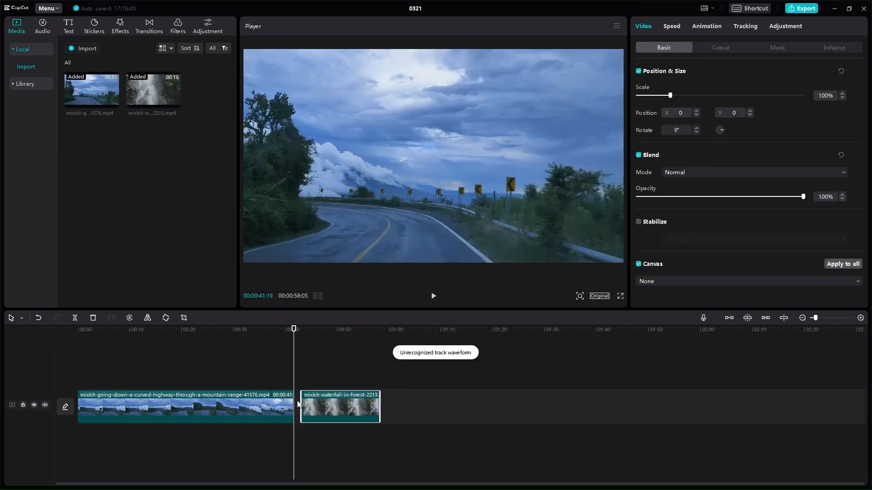
{"action": "left_click", "coordinate": [279, 336]}
{"action": "left_click", "coordinate": [325, 407]}
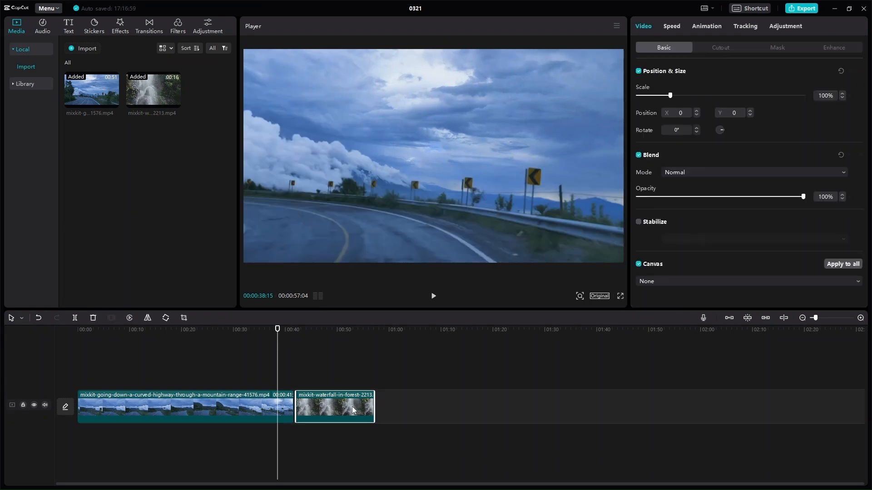
{"action": "left_click", "coordinate": [435, 297]}
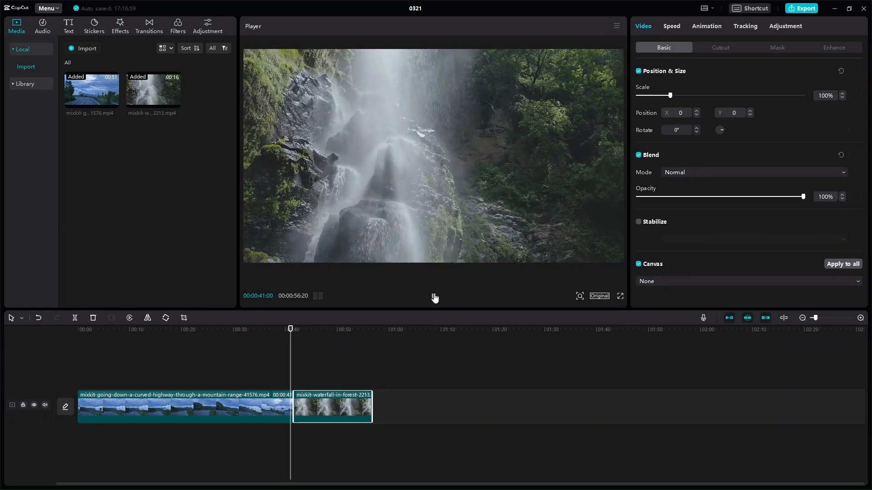
{"action": "left_click", "coordinate": [435, 298]}
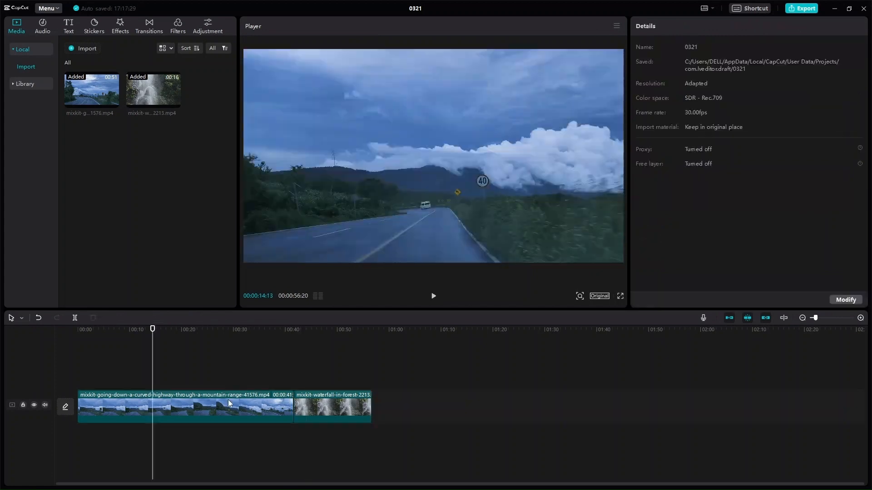
Split the highway clip at 00:00:14:13 and again at 00:00:25:09
{"action": "left_click", "coordinate": [227, 400]}
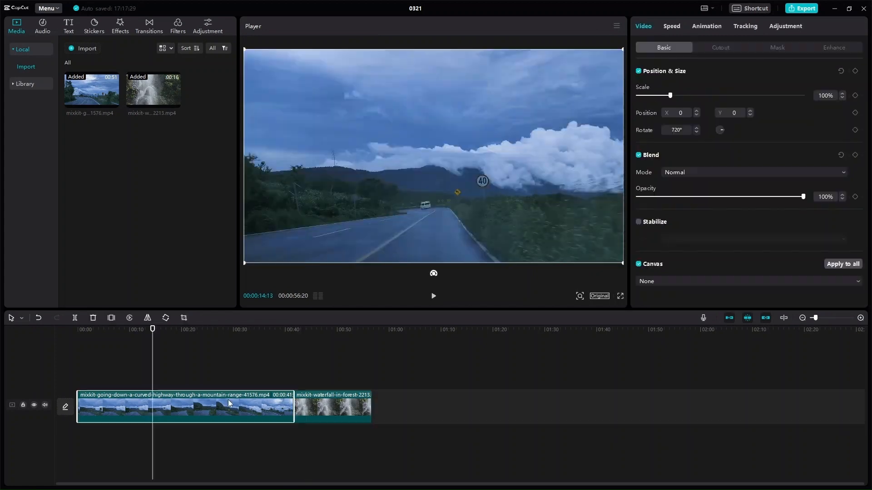
{"action": "left_click", "coordinate": [75, 317]}
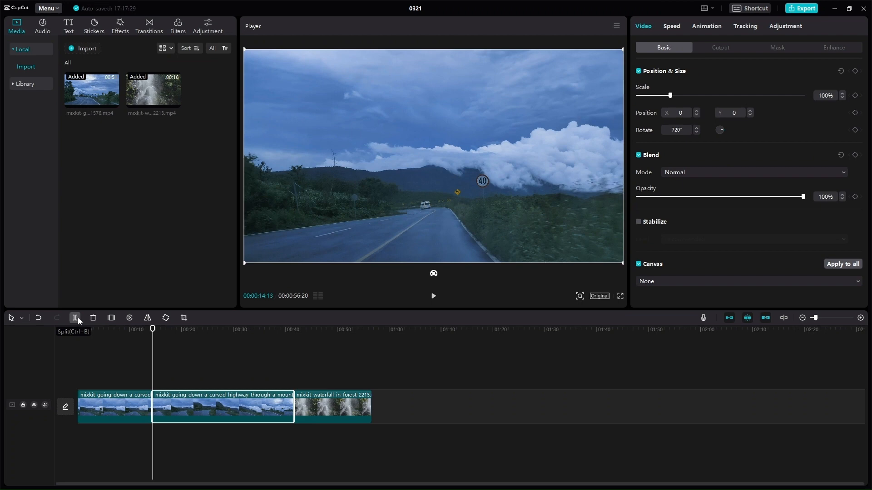
{"action": "left_click", "coordinate": [209, 331]}
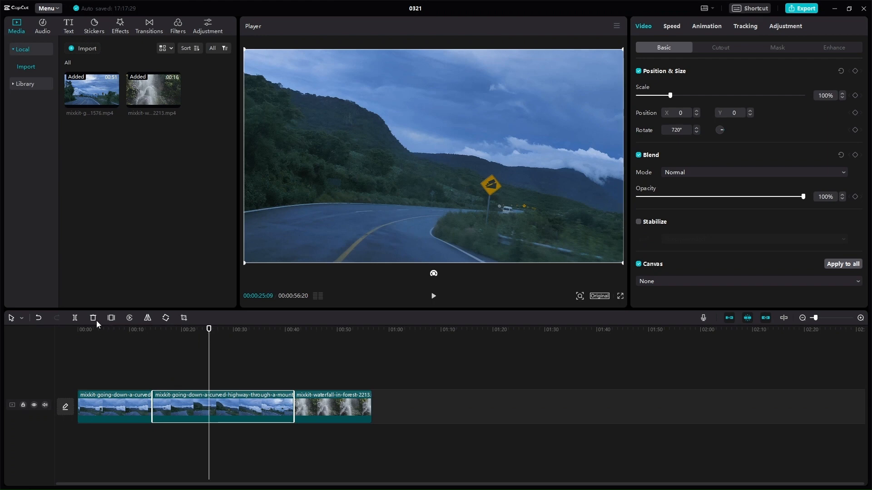
{"action": "left_click", "coordinate": [73, 317]}
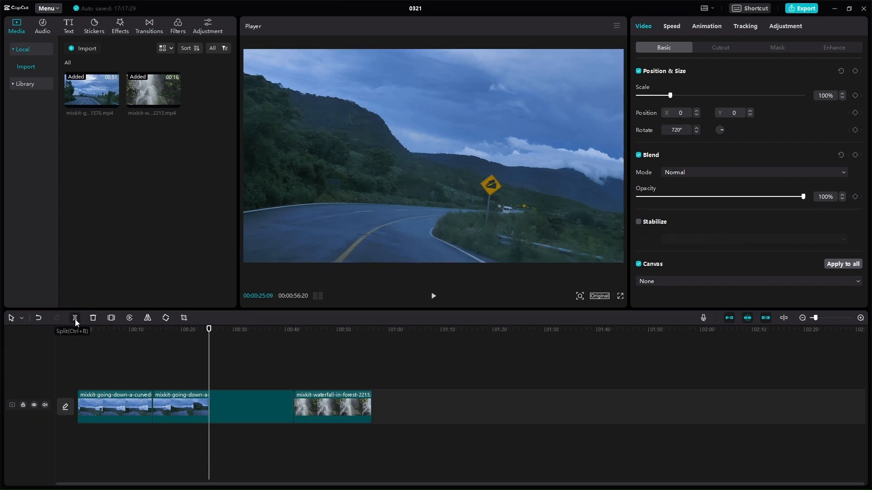
Delete the middle highway segment between the two splits and play back part of the edited sequence
{"action": "left_click", "coordinate": [189, 412]}
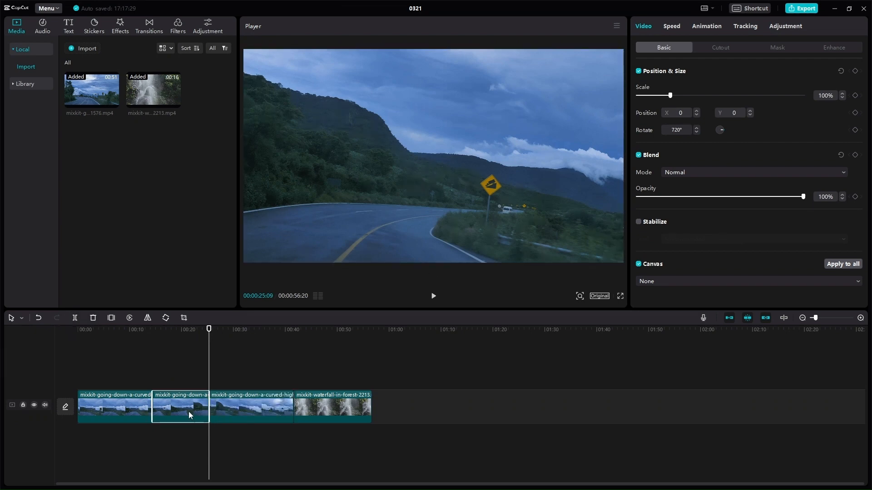
{"action": "key", "text": "Delete"}
{"action": "left_click", "coordinate": [137, 340]}
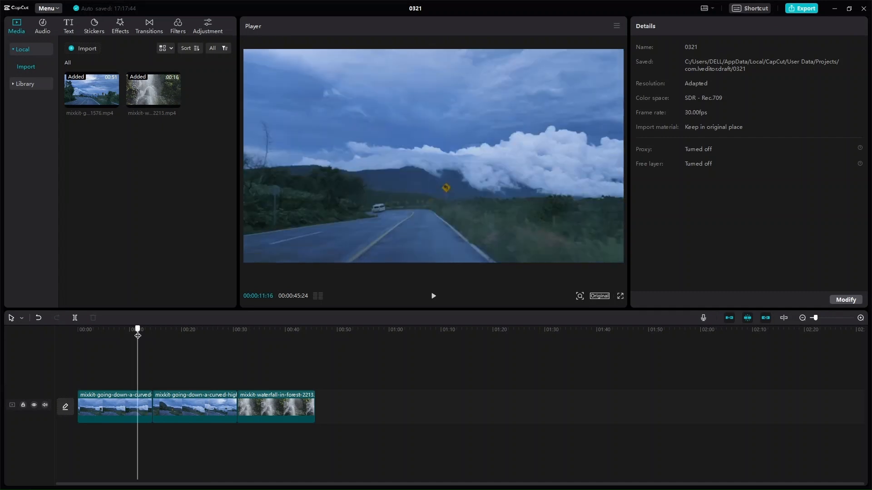
{"action": "left_click", "coordinate": [115, 340]}
{"action": "left_click", "coordinate": [434, 296]}
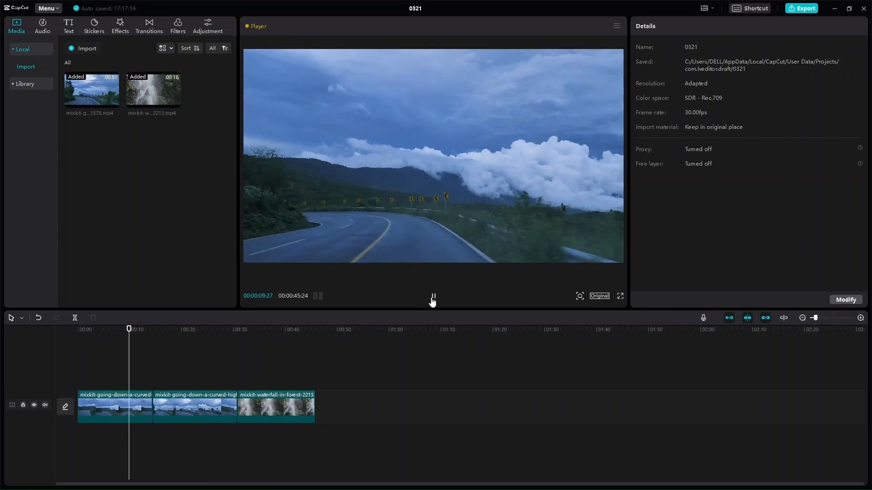
{"action": "left_click", "coordinate": [433, 299]}
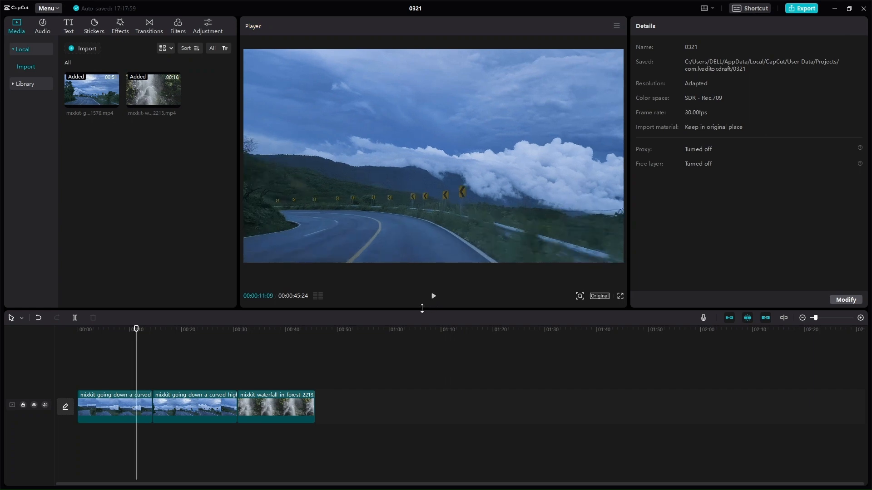
Shorten the second highway segment by trimming its end inward
{"action": "left_click", "coordinate": [210, 408]}
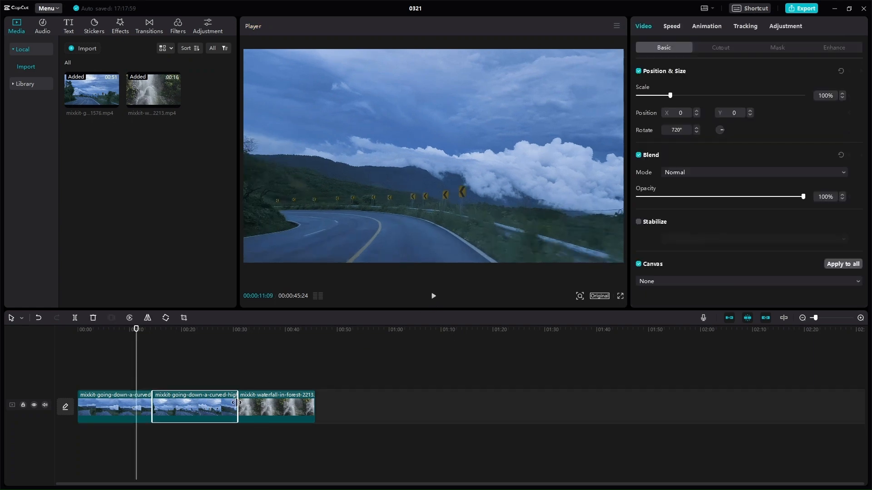
{"action": "left_click_drag", "start_coordinate": [234, 403], "coordinate": [215, 398]}
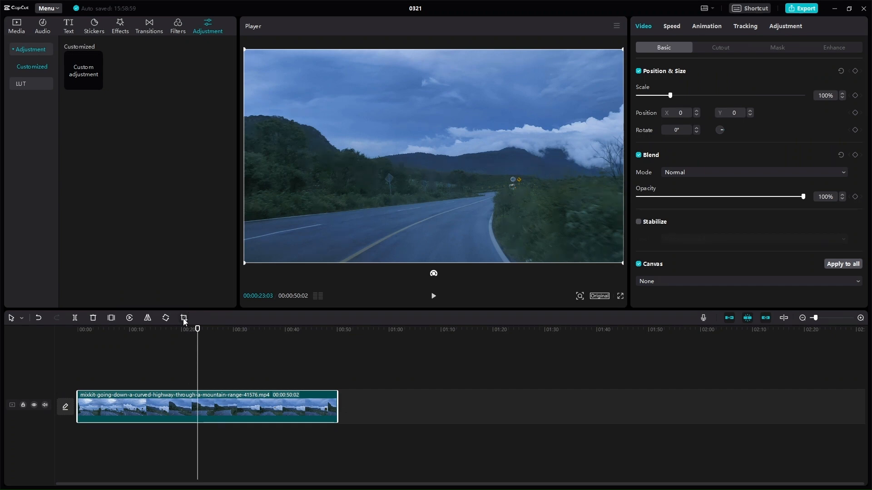
Open the highway clip for cropping and try the 1:1 and 3:4 crop ratios
{"action": "left_click", "coordinate": [184, 318]}
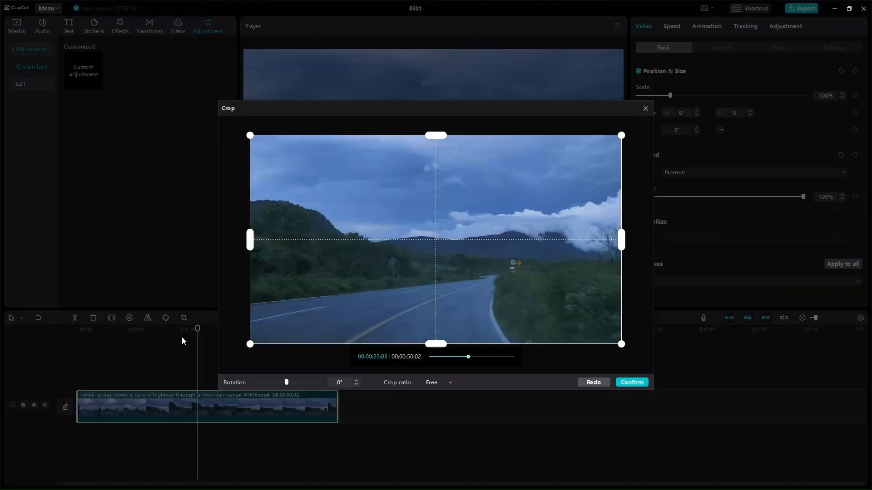
{"action": "left_click", "coordinate": [448, 385]}
{"action": "left_click", "coordinate": [450, 382]}
{"action": "left_click", "coordinate": [449, 384]}
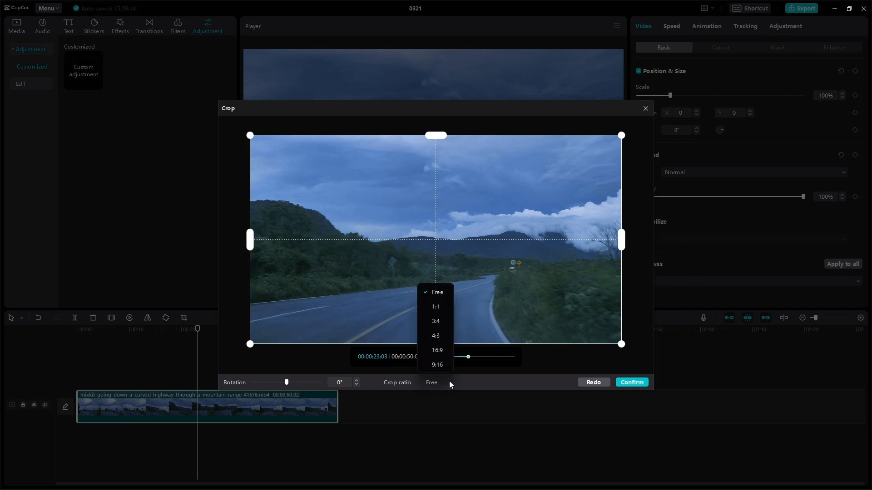
{"action": "left_click", "coordinate": [436, 308]}
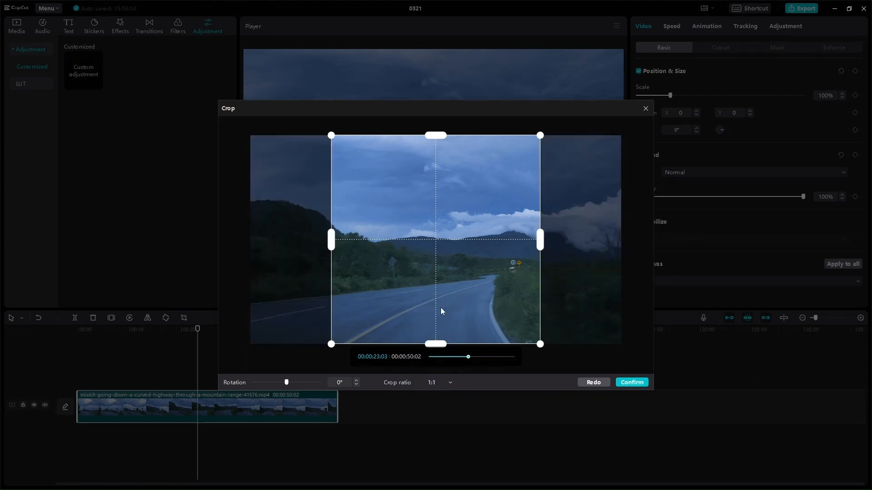
{"action": "left_click", "coordinate": [452, 384]}
{"action": "left_click", "coordinate": [436, 322]}
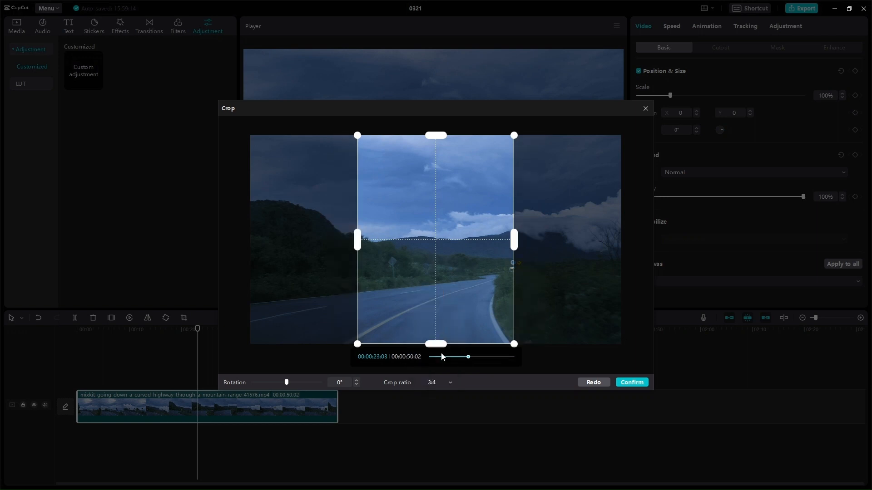
Try the 4:3, 16:9 and 9:16 crop ratios on the highway clip
{"action": "left_click", "coordinate": [449, 384]}
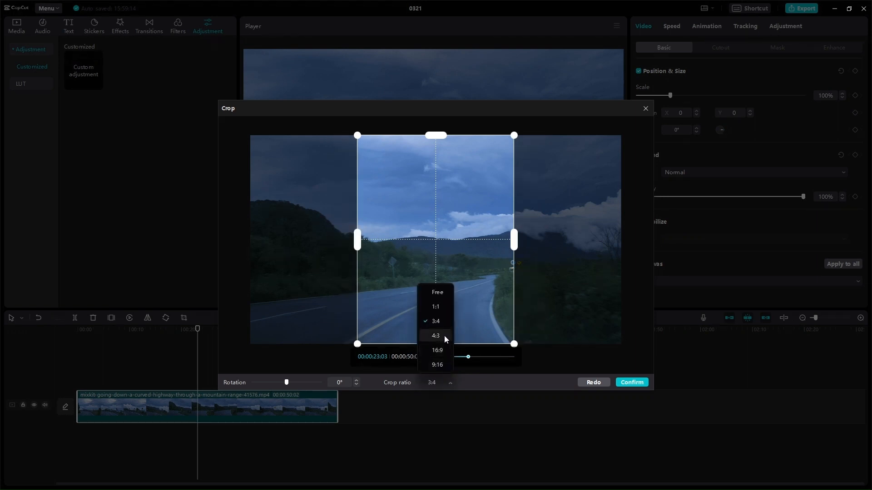
{"action": "left_click", "coordinate": [443, 335]}
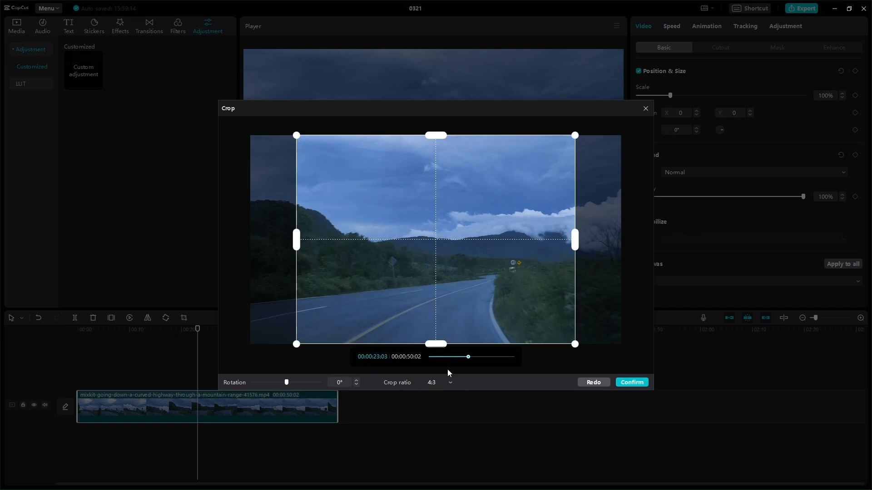
{"action": "left_click", "coordinate": [448, 383]}
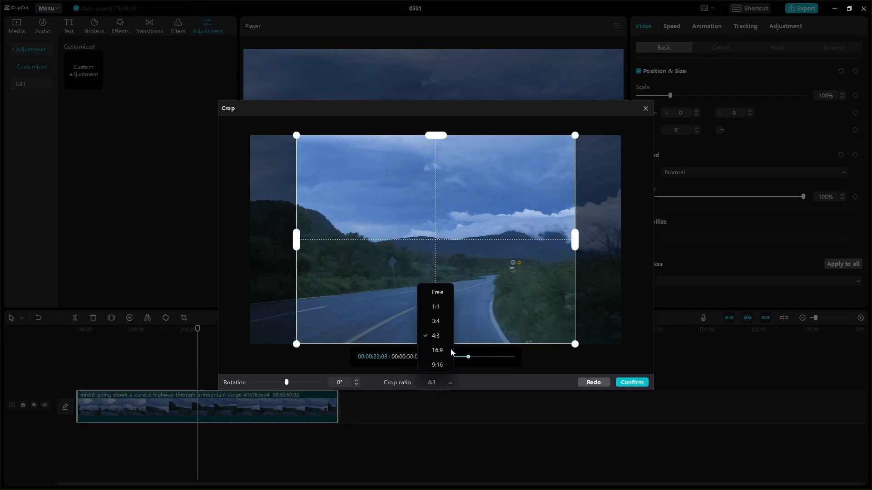
{"action": "left_click", "coordinate": [443, 351]}
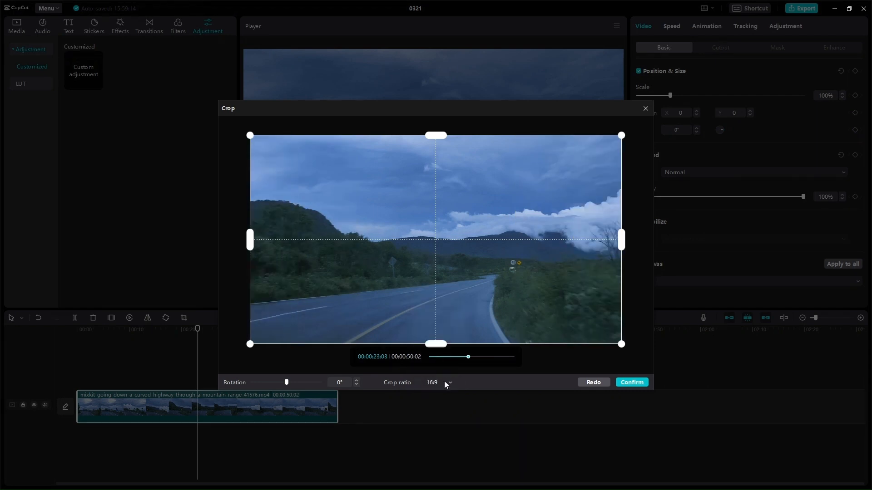
{"action": "left_click", "coordinate": [448, 382]}
{"action": "left_click", "coordinate": [445, 363]}
Set the crop ratio to Free, try the crop frame handles and rotation control, and move the crop preview to 00:00:40:00
{"action": "left_click", "coordinate": [448, 381]}
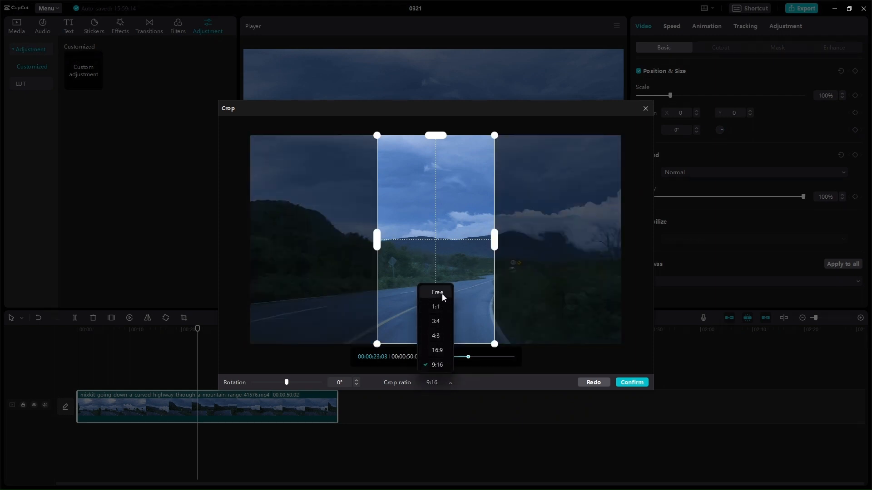
{"action": "left_click", "coordinate": [442, 293]}
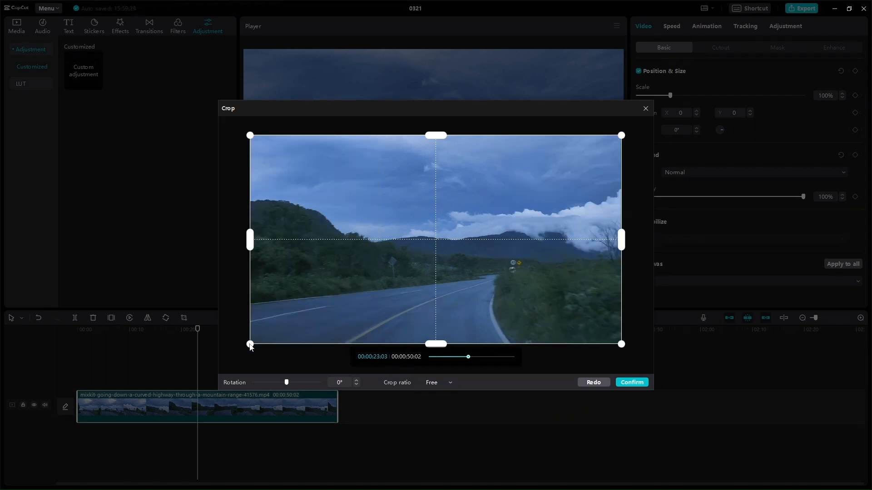
{"action": "mouse_move", "coordinate": [250, 346]}
{"action": "left_mouse_down"}
{"action": "mouse_move", "coordinate": [304, 309]}
{"action": "mouse_move", "coordinate": [250, 351]}
{"action": "left_mouse_up"}
{"action": "left_click_drag", "start_coordinate": [442, 344], "coordinate": [487, 361]}
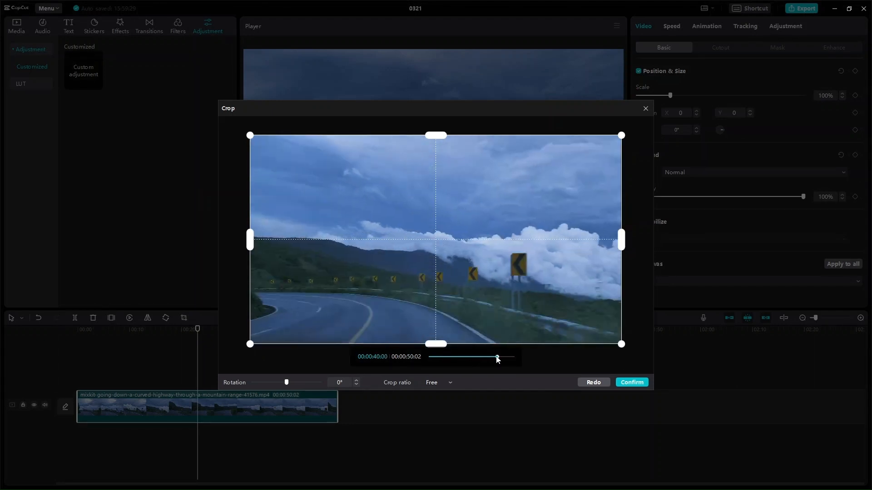
{"action": "left_click_drag", "start_coordinate": [286, 382], "coordinate": [285, 379]}
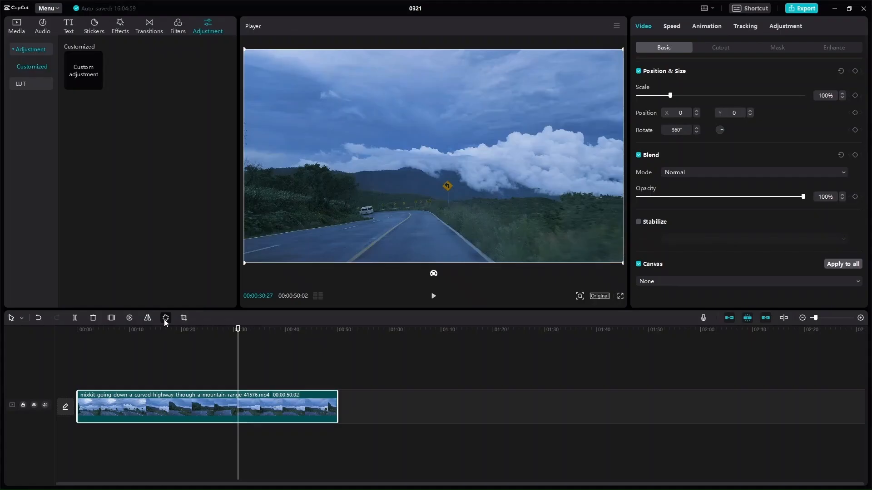
Rotate the highway clip by a further 90 degrees, to 450°
{"action": "left_click", "coordinate": [166, 318]}
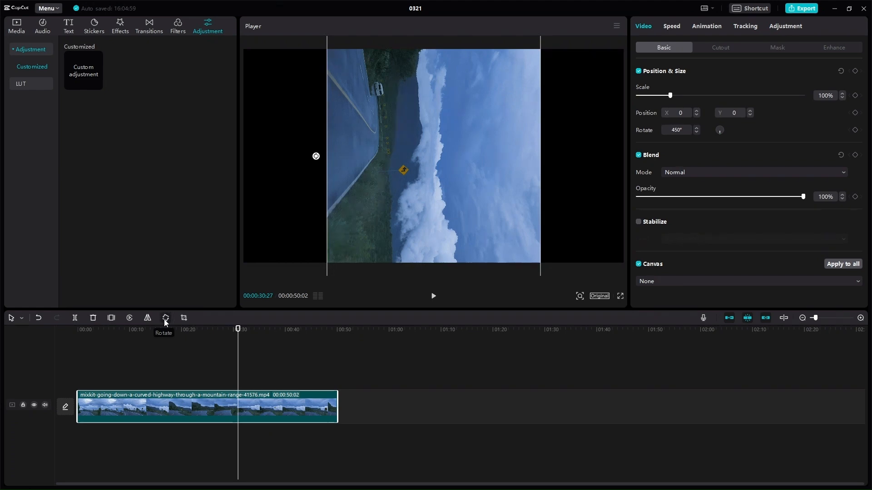
Rotate the highway clip in 90-degree increments to 720° so it stands upright
{"action": "left_click", "coordinate": [166, 318]}
{"action": "left_click", "coordinate": [165, 319]}
{"action": "left_click", "coordinate": [165, 318]}
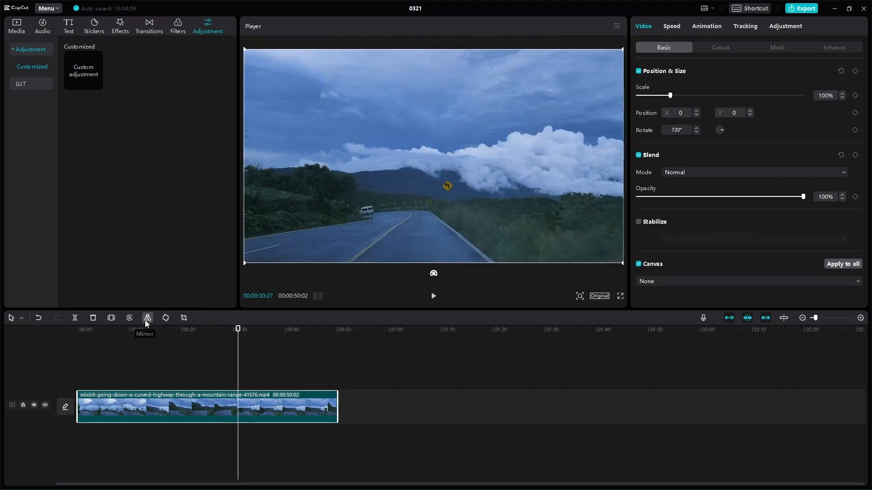
Try mirroring the highway clip, play back the mirrored footage briefly, and flip it back
{"action": "left_click", "coordinate": [146, 318]}
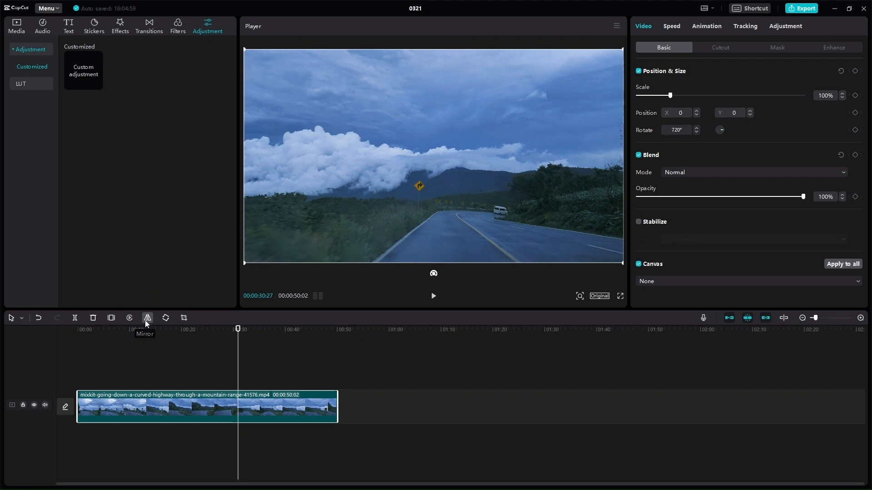
{"action": "left_click", "coordinate": [433, 298]}
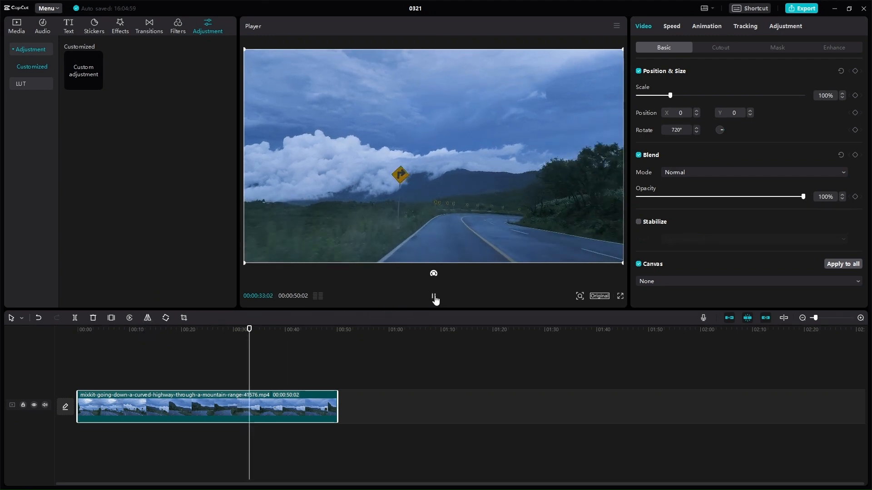
{"action": "left_click", "coordinate": [434, 299]}
{"action": "left_click", "coordinate": [148, 319]}
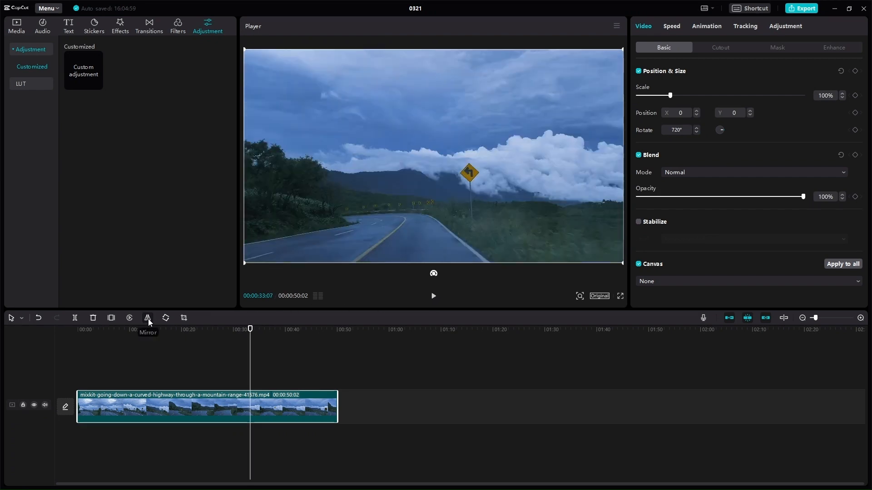
Insert a freeze frame in the highway clip at 00:00:33:07, extend it to 00:00:14:11 and preview it
{"action": "left_click", "coordinate": [110, 317]}
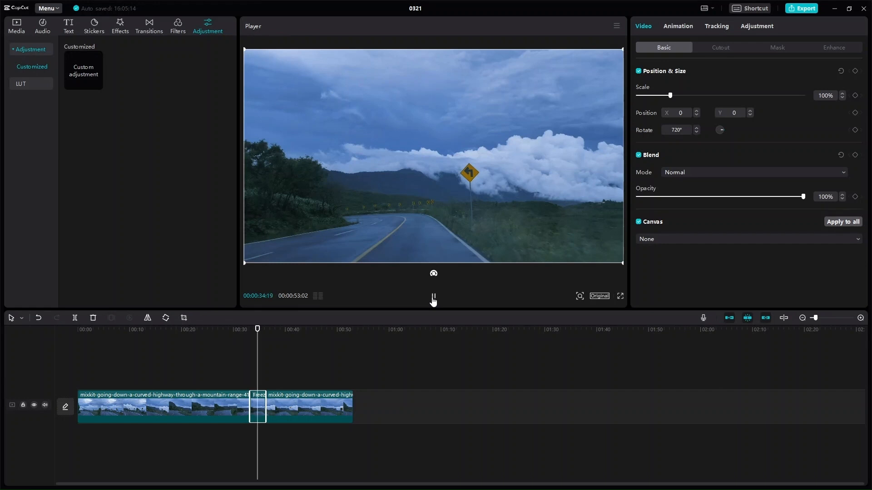
{"action": "left_click", "coordinate": [434, 299]}
{"action": "left_click_drag", "start_coordinate": [263, 405], "coordinate": [326, 400]}
{"action": "left_click", "coordinate": [434, 298]}
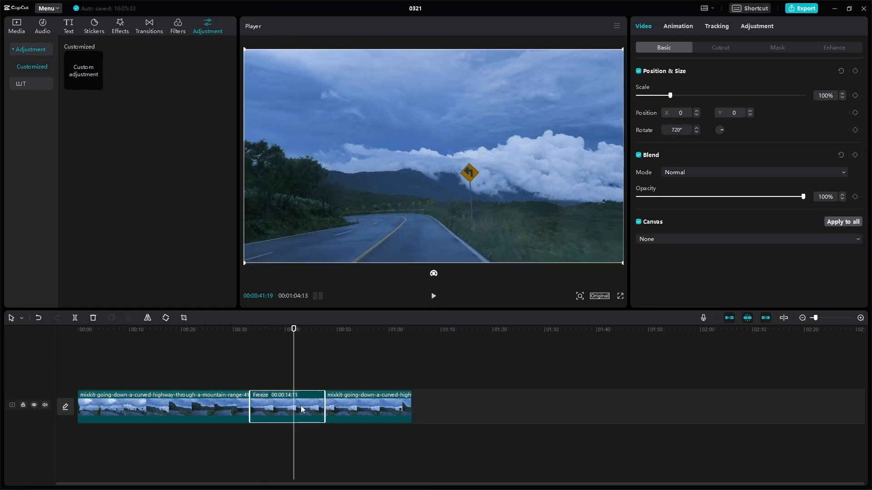
Undo the freeze frame's extension and its insertion
{"action": "left_click", "coordinate": [38, 319]}
{"action": "left_click", "coordinate": [38, 319]}
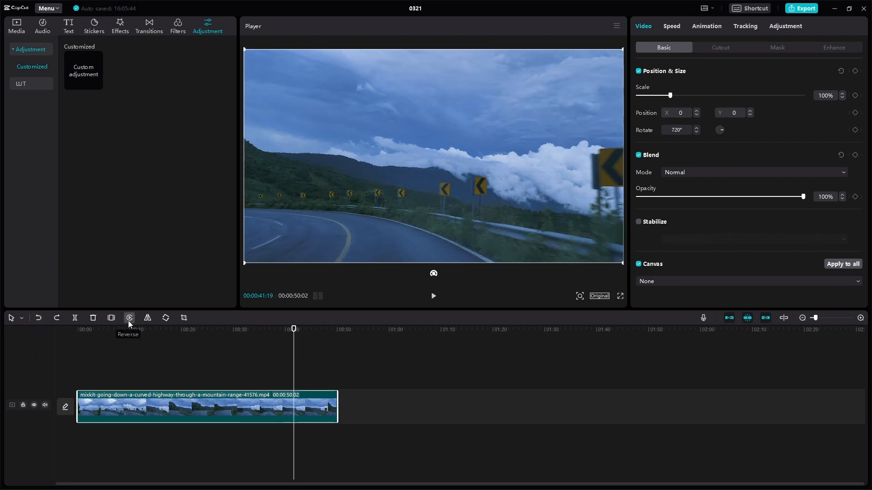
Split the highway clip at 00:00:41:19 and try to move the second segment away from the first
{"action": "left_click", "coordinate": [75, 318]}
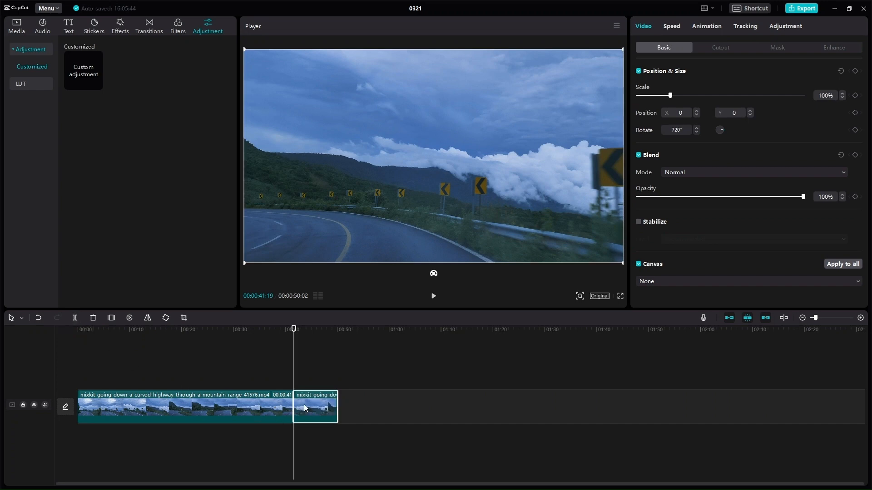
{"action": "left_click_drag", "start_coordinate": [306, 409], "coordinate": [355, 410]}
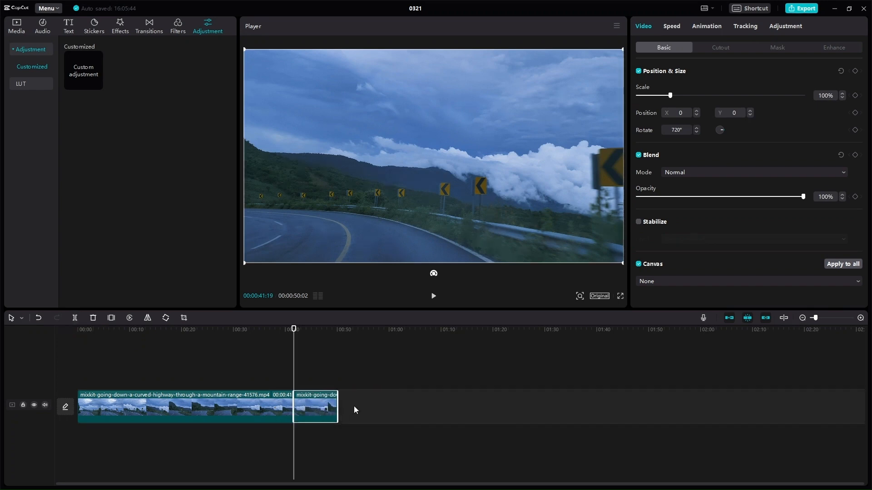
{"action": "left_click", "coordinate": [234, 409]}
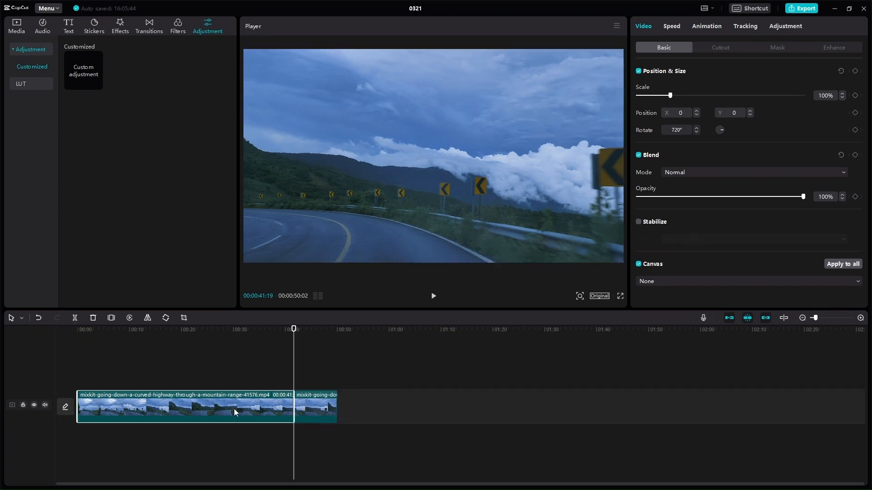
Turn off the main track magnet and the neighbouring snapping and linkage options, and move the second segment to end at about 00:01:03:00
{"action": "left_click", "coordinate": [731, 318]}
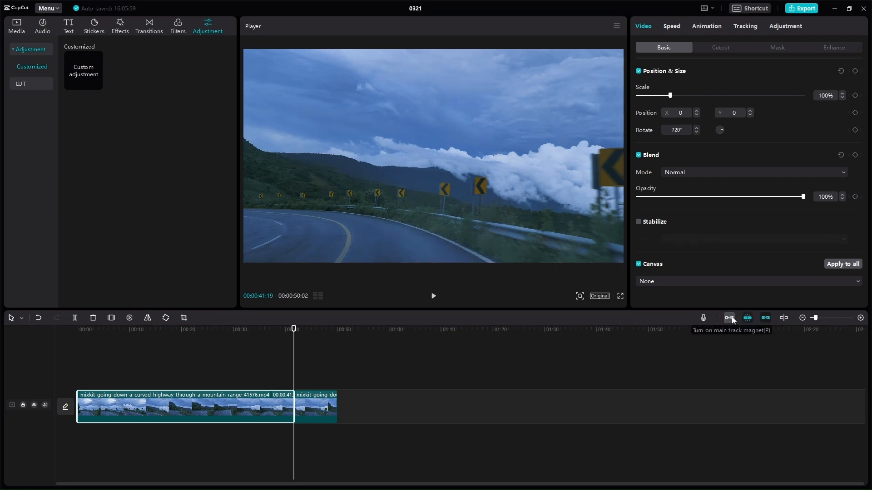
{"action": "left_click", "coordinate": [763, 318]}
{"action": "left_click", "coordinate": [325, 404]}
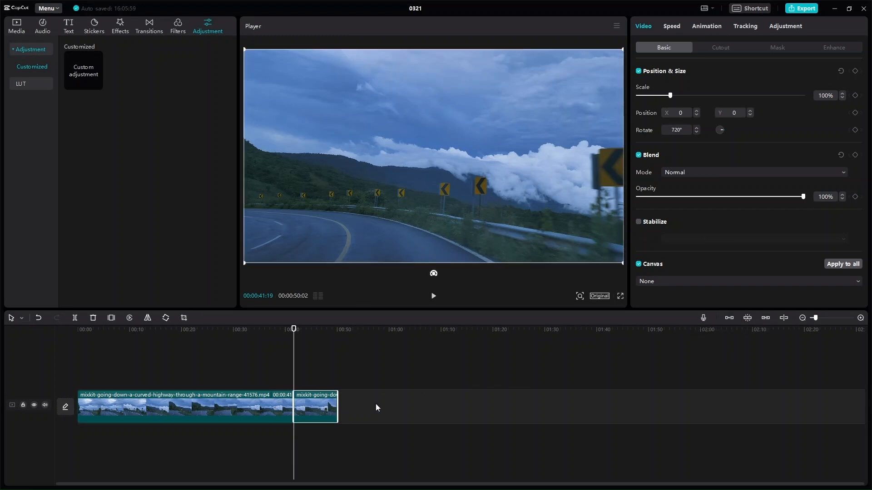
{"action": "left_click_drag", "start_coordinate": [375, 404], "coordinate": [373, 409]}
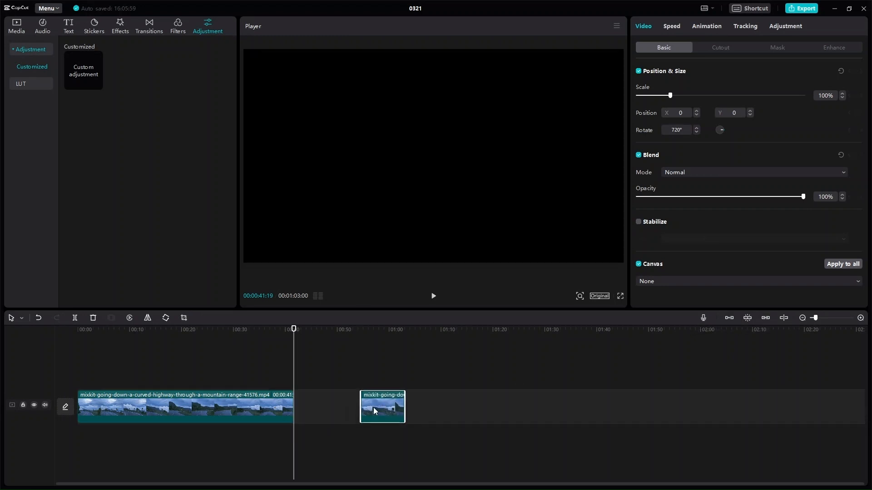
Move the second segment back beside the first one and delete it
{"action": "left_click", "coordinate": [269, 328]}
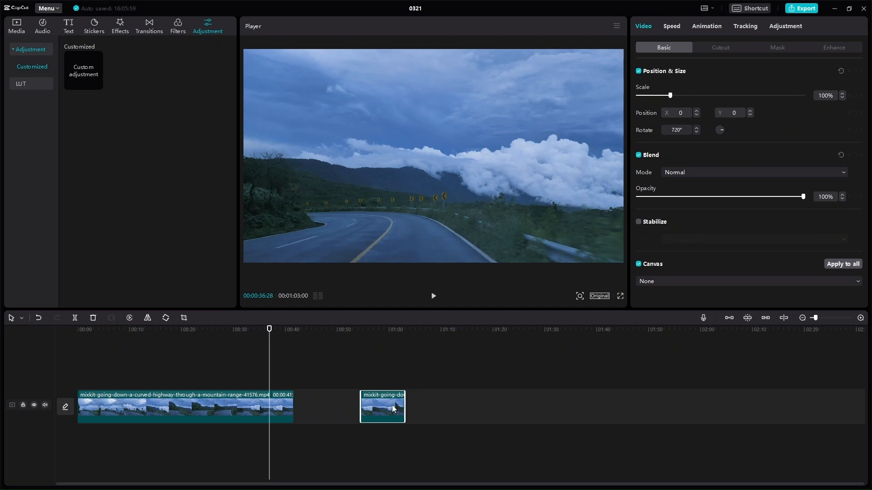
{"action": "left_click_drag", "start_coordinate": [391, 405], "coordinate": [326, 405]}
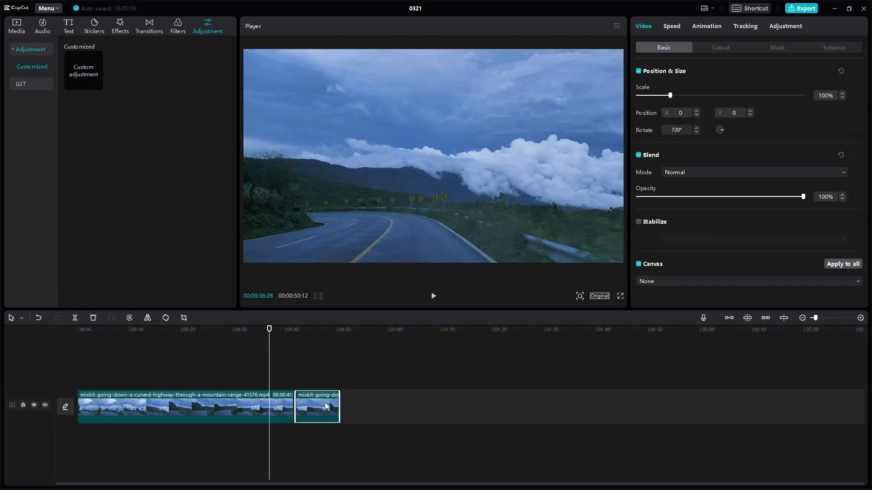
{"action": "left_click", "coordinate": [93, 317]}
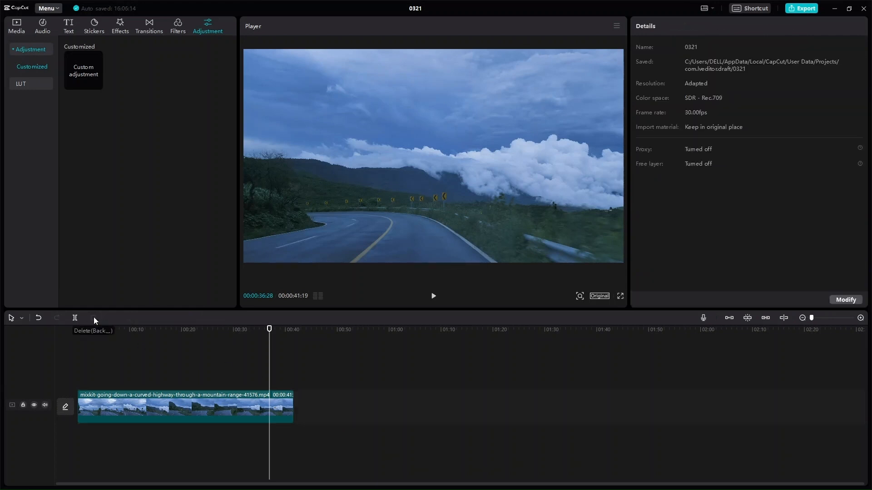
Reverse the remaining highway segment and preview it from near its start
{"action": "left_click", "coordinate": [146, 407]}
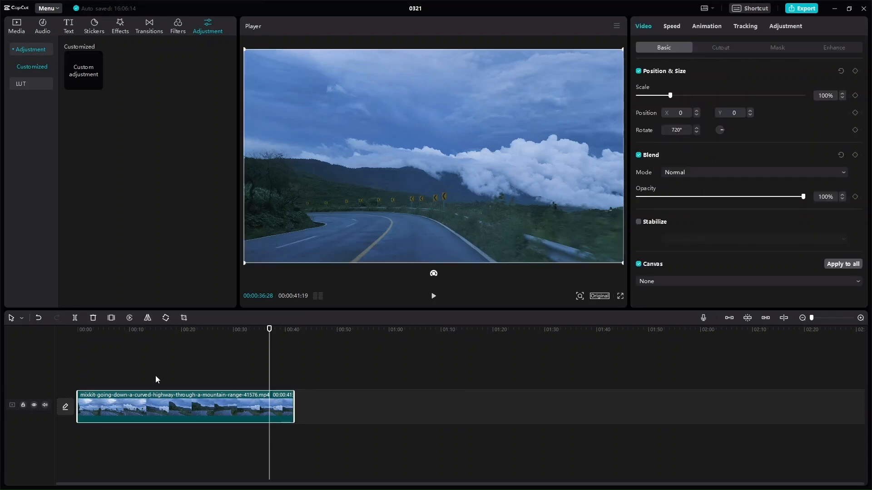
{"action": "left_click", "coordinate": [129, 318]}
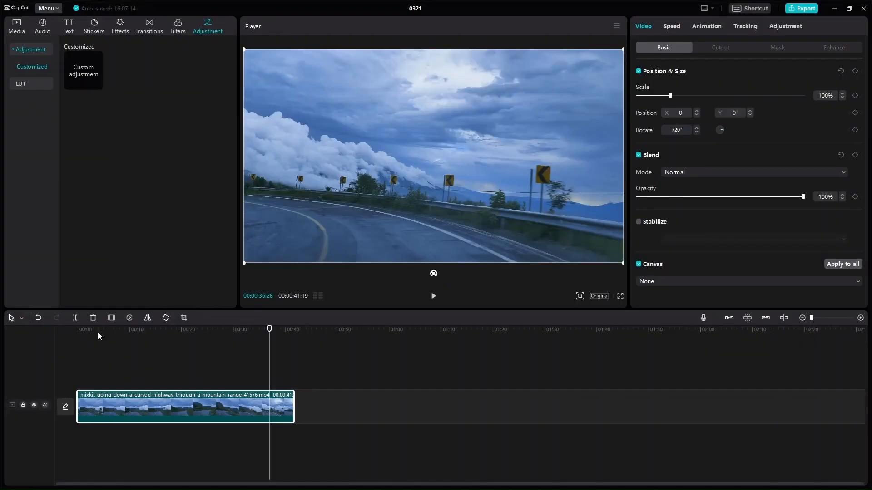
{"action": "left_click", "coordinate": [97, 332]}
{"action": "left_click", "coordinate": [433, 296]}
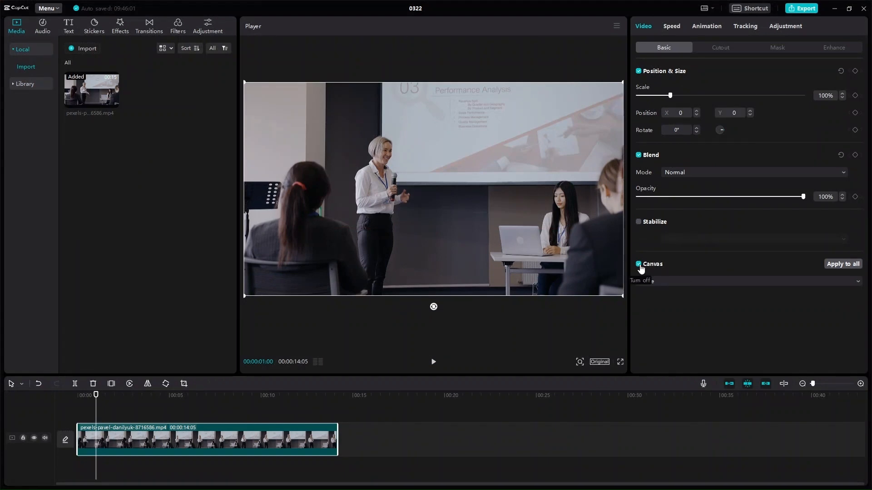
Set the conference clip's canvas background to Blur with the second blur level
{"action": "left_click", "coordinate": [857, 283]}
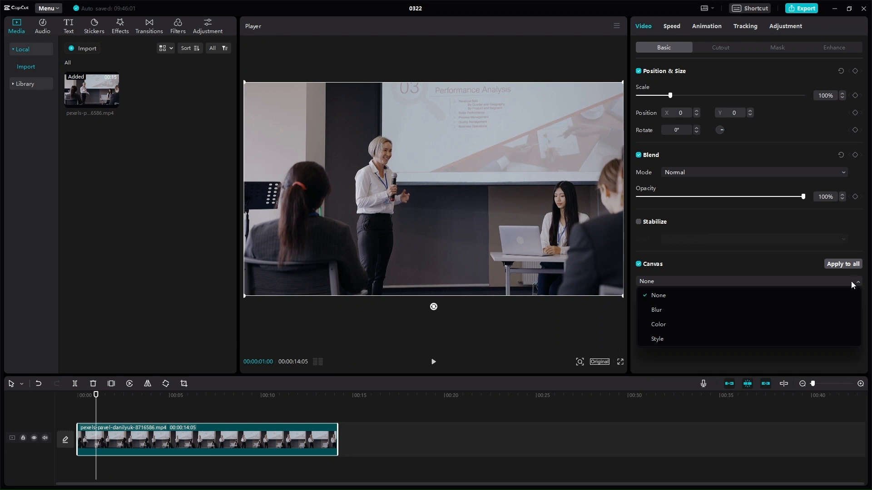
{"action": "left_click", "coordinate": [668, 312]}
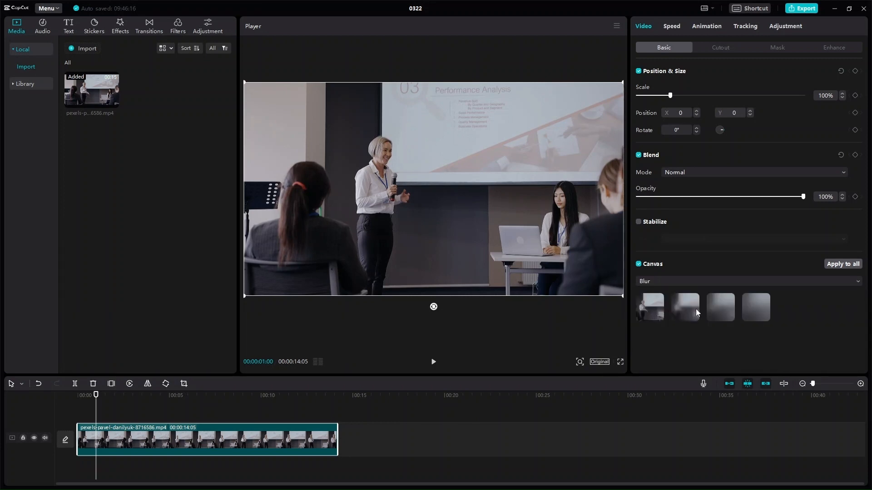
{"action": "left_click", "coordinate": [681, 319]}
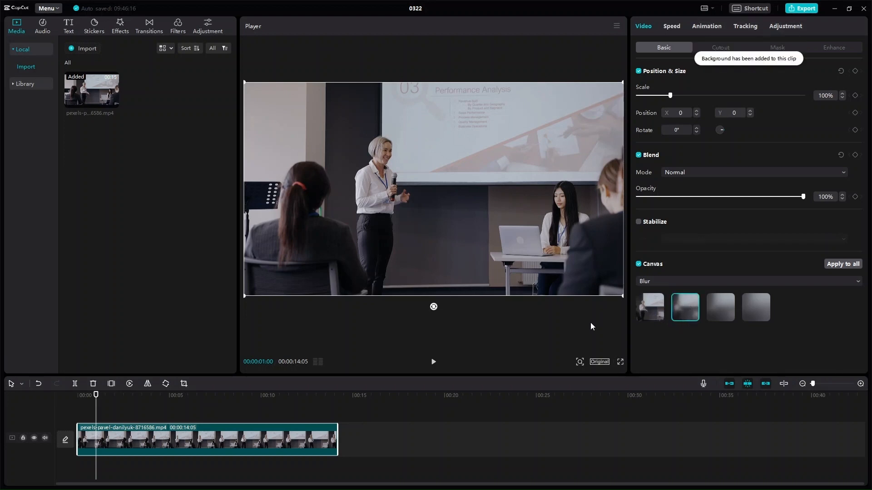
Change the project's aspect ratio to 2.35:1 and play back the conference clip with its background
{"action": "left_click", "coordinate": [604, 362]}
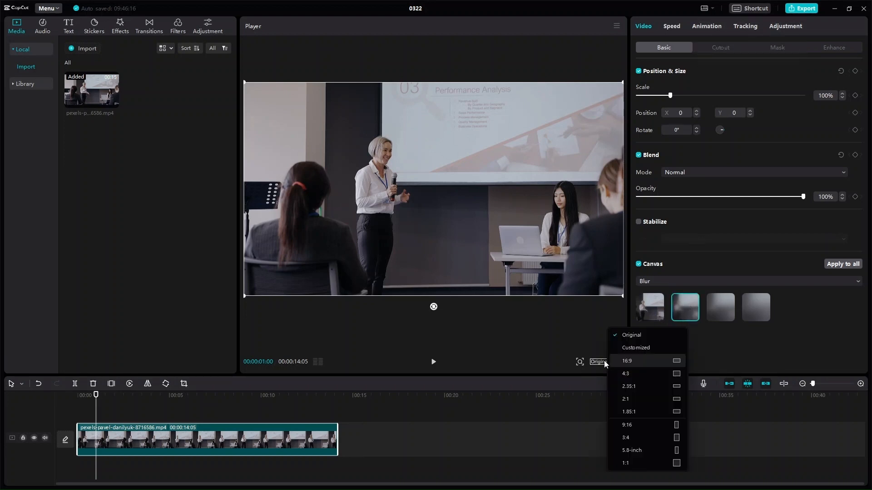
{"action": "left_click", "coordinate": [626, 386]}
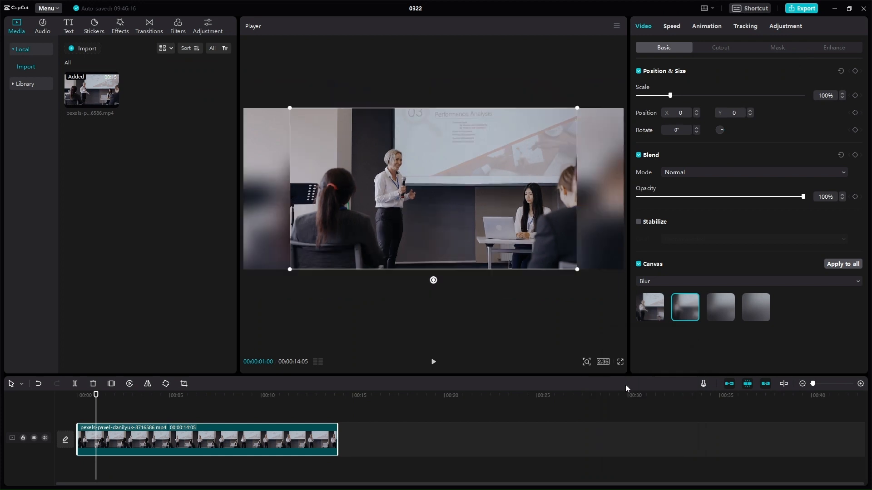
{"action": "left_click", "coordinate": [261, 201]}
{"action": "left_click", "coordinate": [433, 363]}
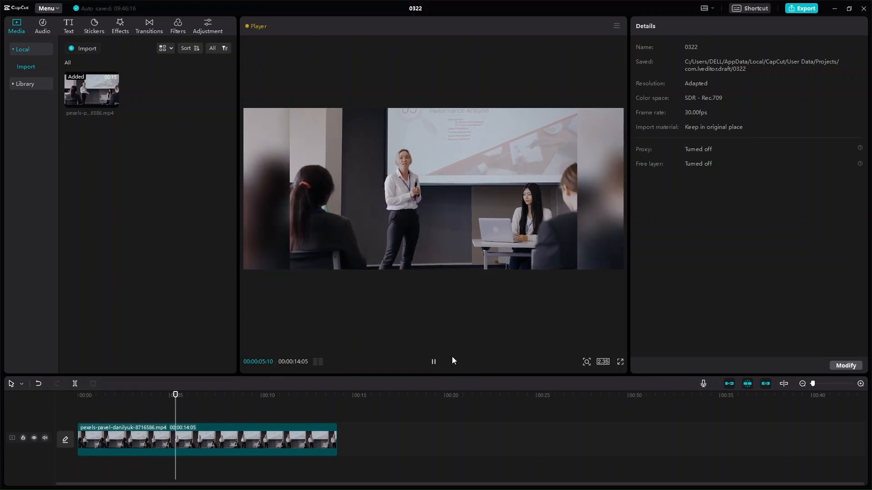
{"action": "left_click", "coordinate": [434, 362]}
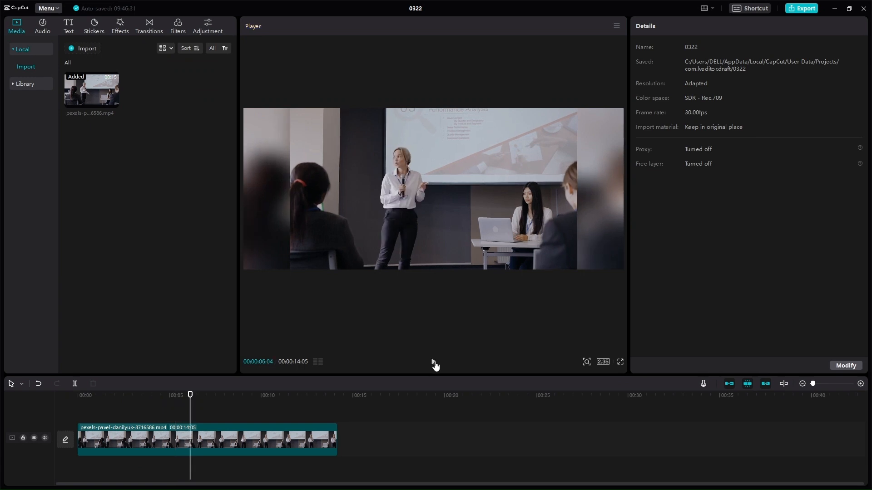
Change the project's aspect ratio to 9:16 and play back the conference clip in vertical format
{"action": "left_click", "coordinate": [603, 361]}
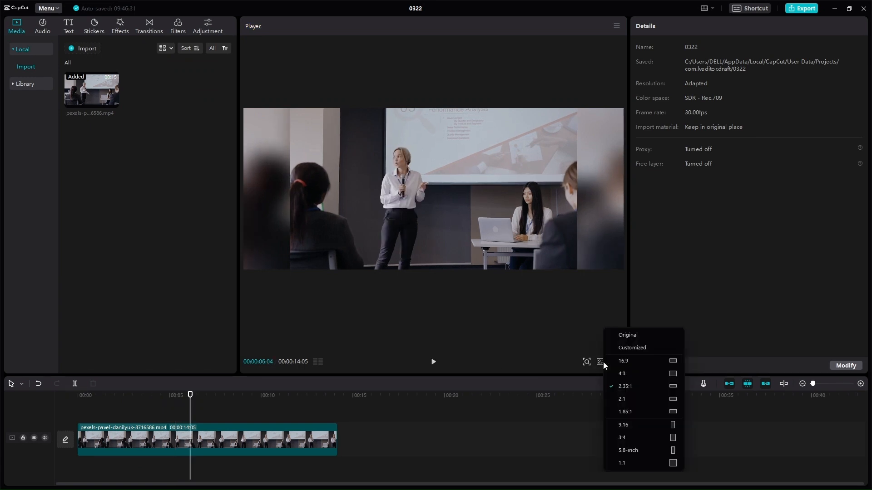
{"action": "left_click", "coordinate": [619, 431]}
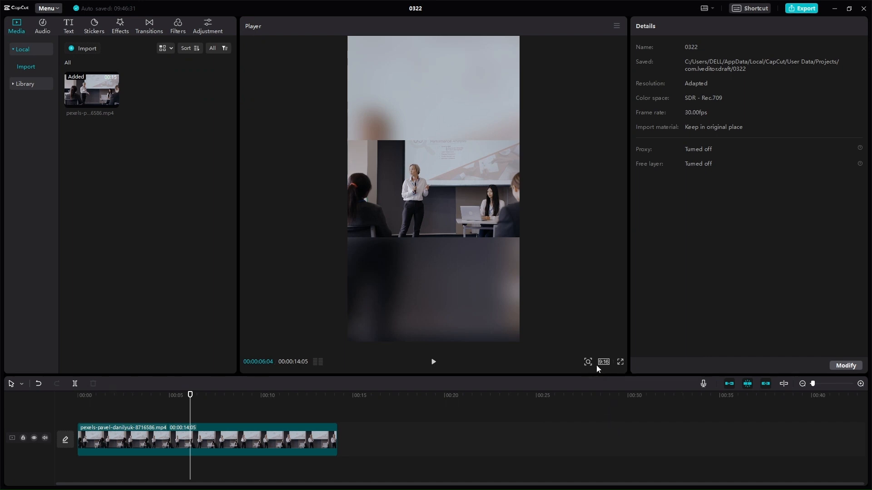
{"action": "left_click", "coordinate": [434, 363]}
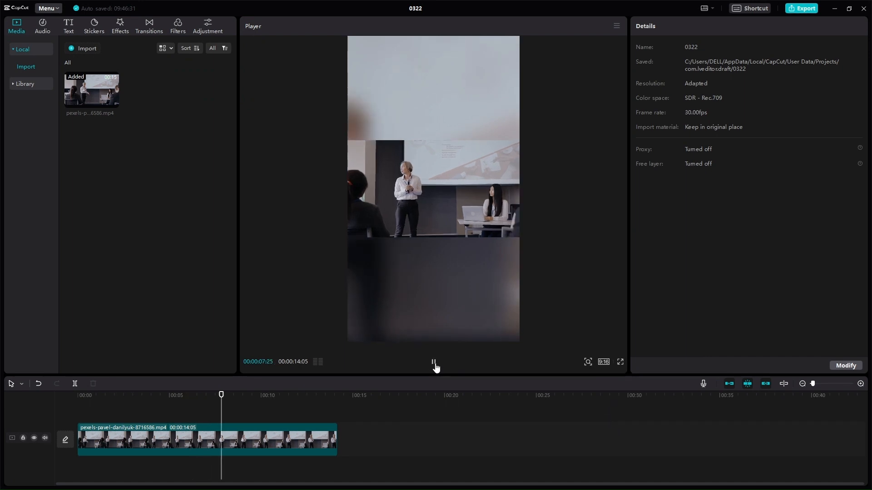
{"action": "left_click", "coordinate": [433, 362]}
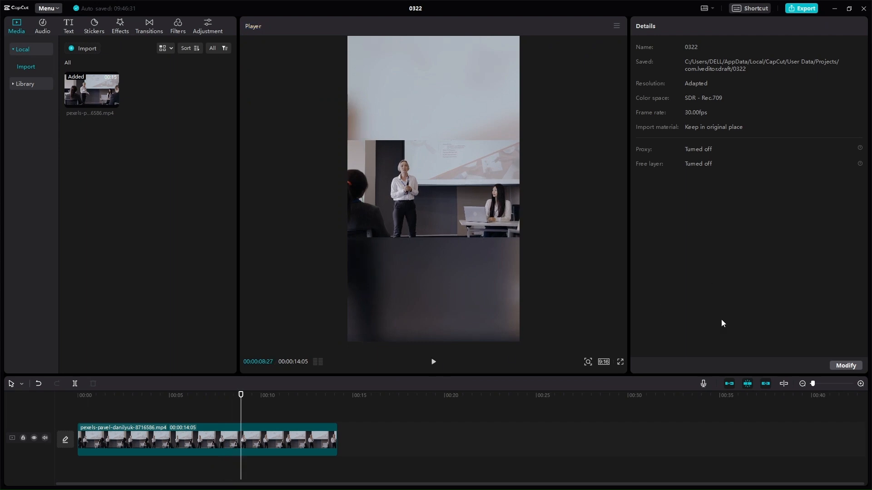
Switch the conference clip's canvas background to Color, trying light pink and settling on dark teal blue
{"action": "left_click", "coordinate": [478, 228]}
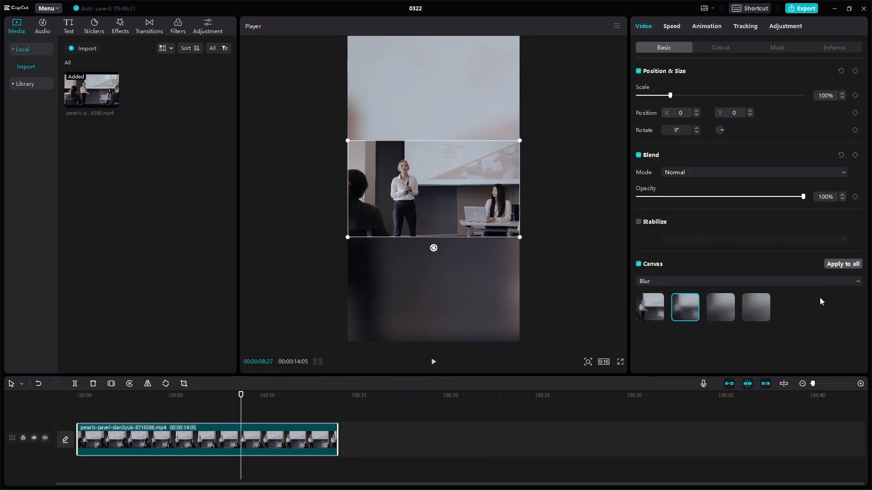
{"action": "left_click", "coordinate": [830, 282]}
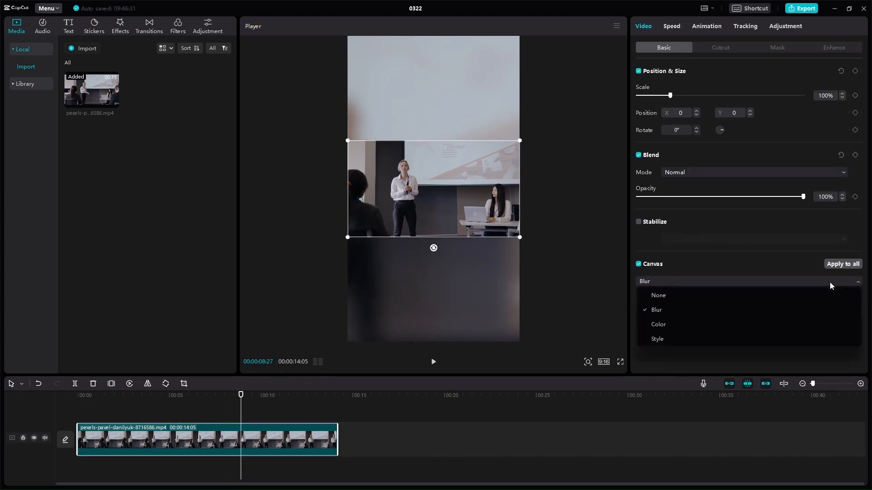
{"action": "left_click", "coordinate": [716, 324]}
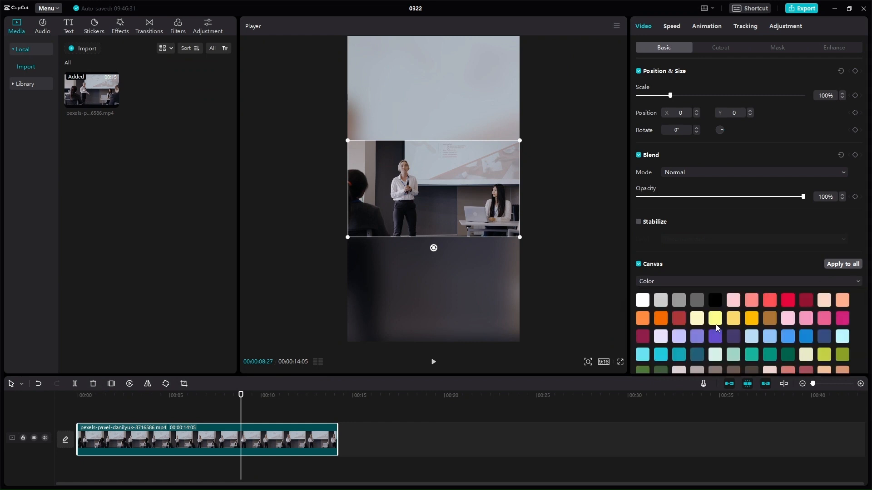
{"action": "left_click", "coordinate": [736, 305]}
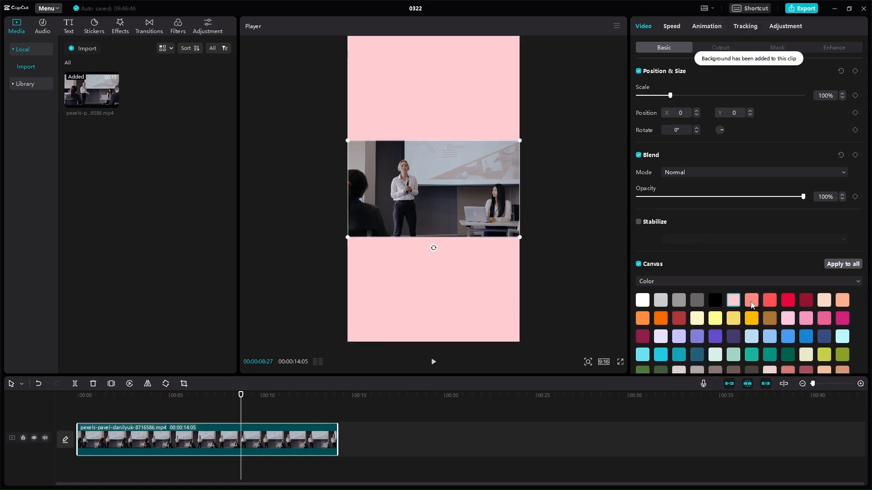
{"action": "left_click", "coordinate": [697, 354]}
{"action": "scroll", "coordinate": [743, 347], "scroll_direction": "down", "scroll_amount": 2}
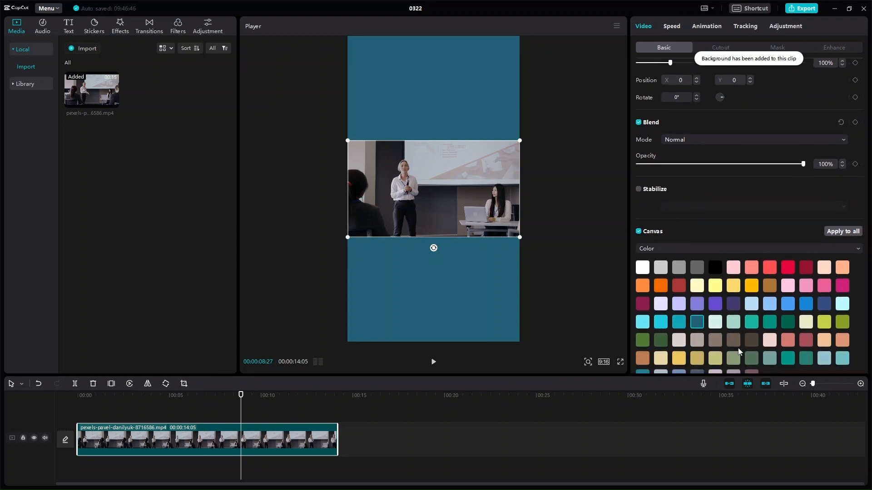
Switch the conference clip's canvas background type to Style and browse the available patterns
{"action": "left_click", "coordinate": [799, 249]}
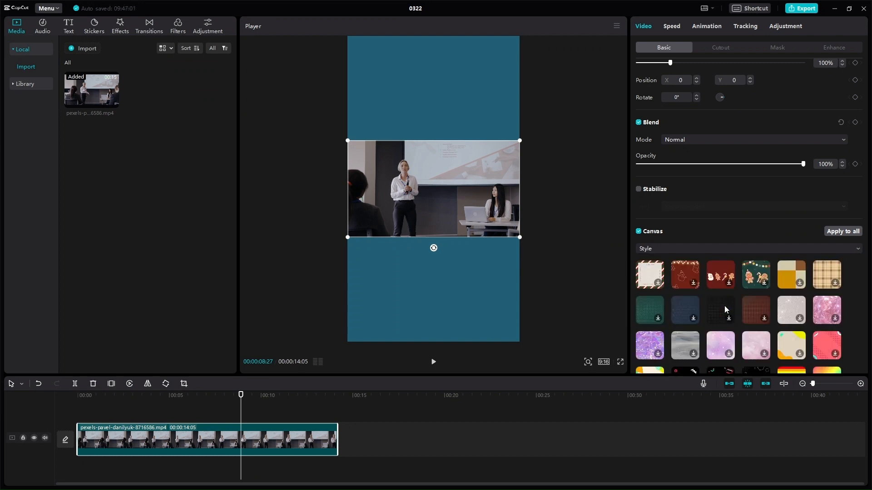
{"action": "scroll", "coordinate": [724, 306], "scroll_direction": "down", "scroll_amount": 4}
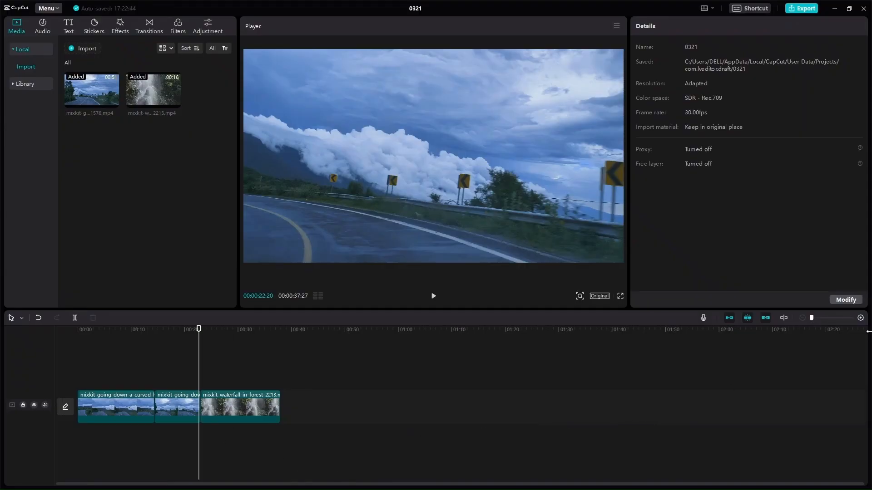
Play back the cut between the second highway clip and the waterfall clip in project 0321
{"action": "left_click", "coordinate": [862, 319]}
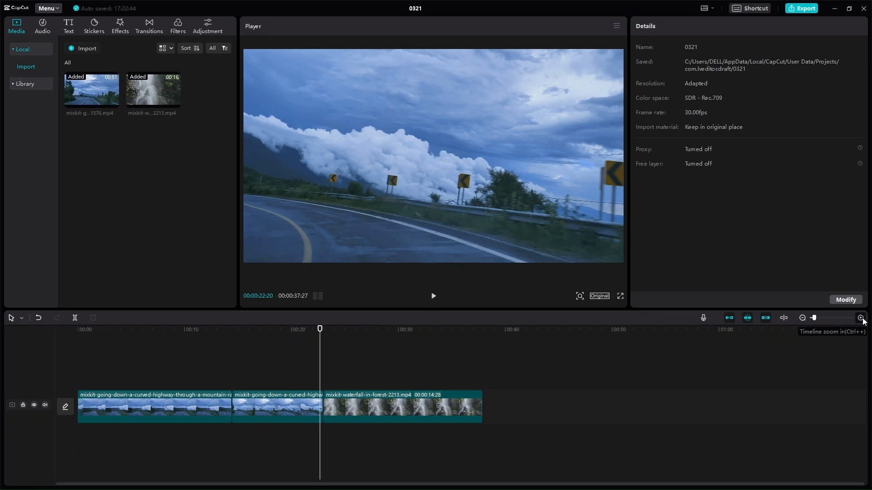
{"action": "left_click", "coordinate": [862, 318]}
{"action": "scroll", "coordinate": [297, 411], "scroll_direction": "up", "scroll_amount": 1}
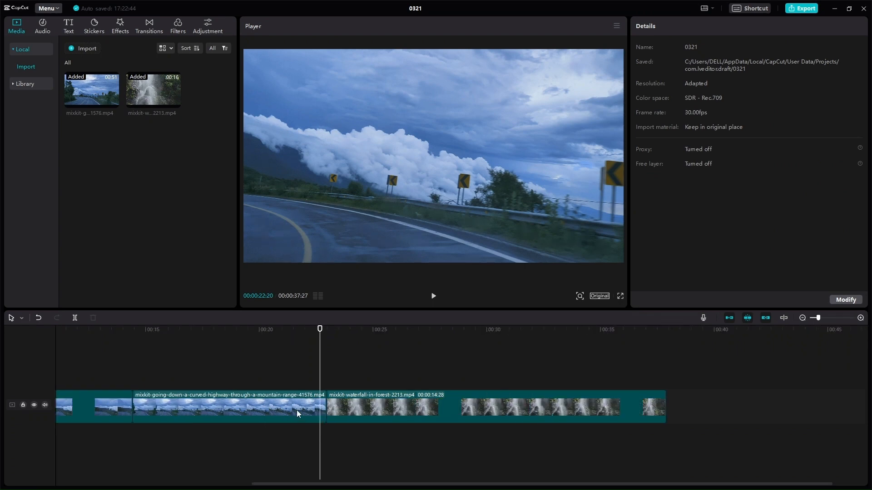
{"action": "scroll", "coordinate": [296, 410], "scroll_direction": "down", "scroll_amount": 1}
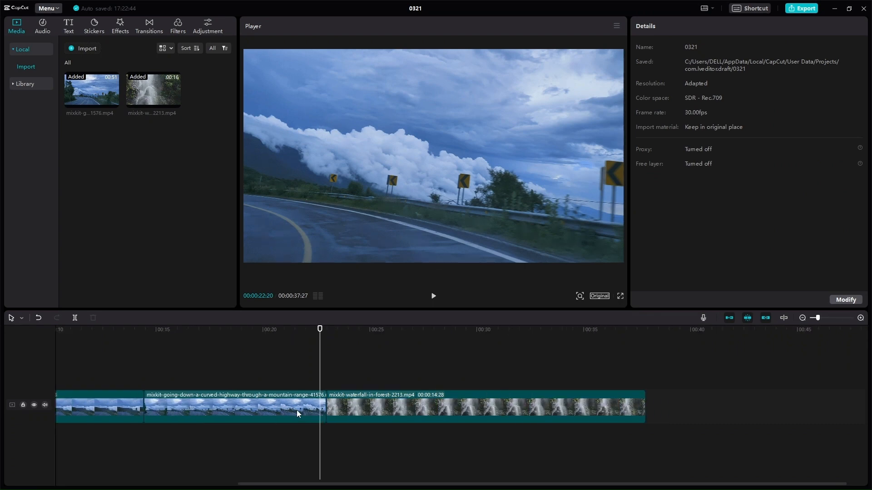
{"action": "left_click", "coordinate": [307, 341]}
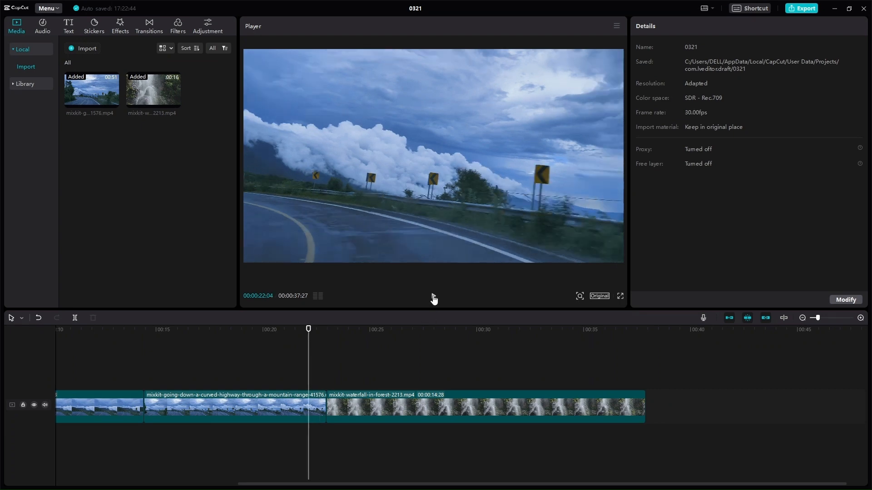
{"action": "left_click", "coordinate": [434, 297]}
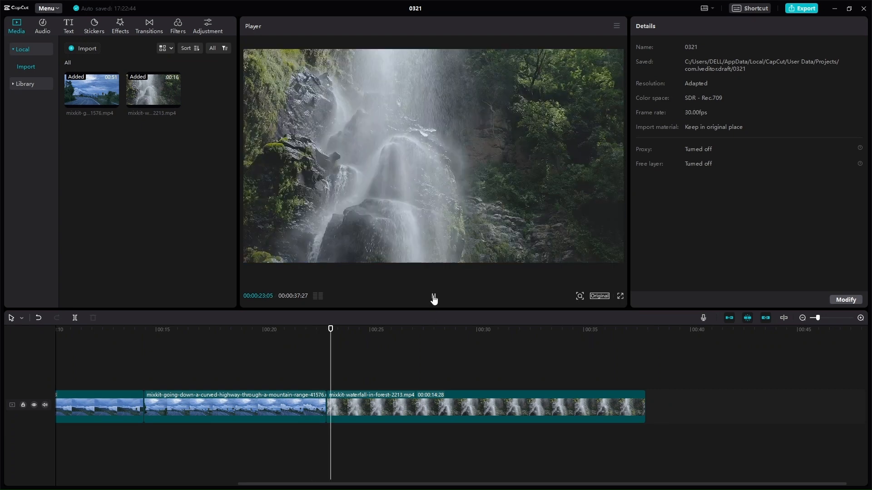
{"action": "left_click", "coordinate": [433, 297]}
Add the Bubble blur transition between the second highway clip and the waterfall clip
{"action": "left_click", "coordinate": [316, 334]}
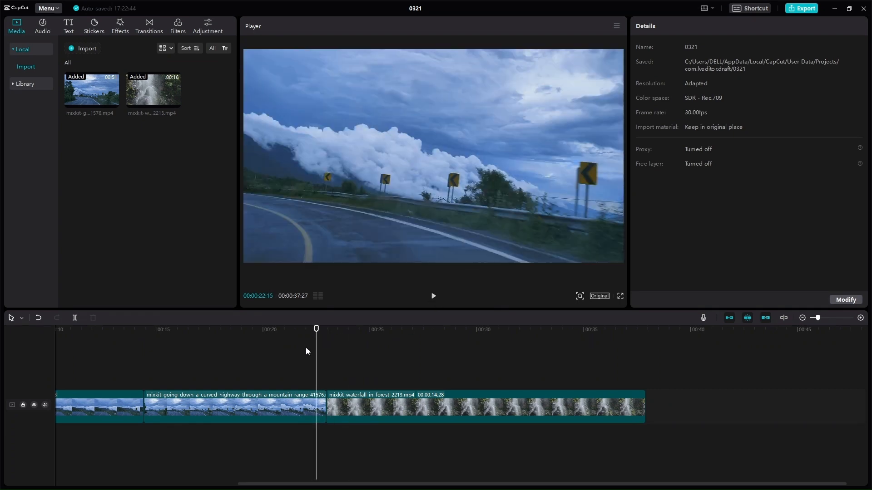
{"action": "left_click", "coordinate": [149, 26]}
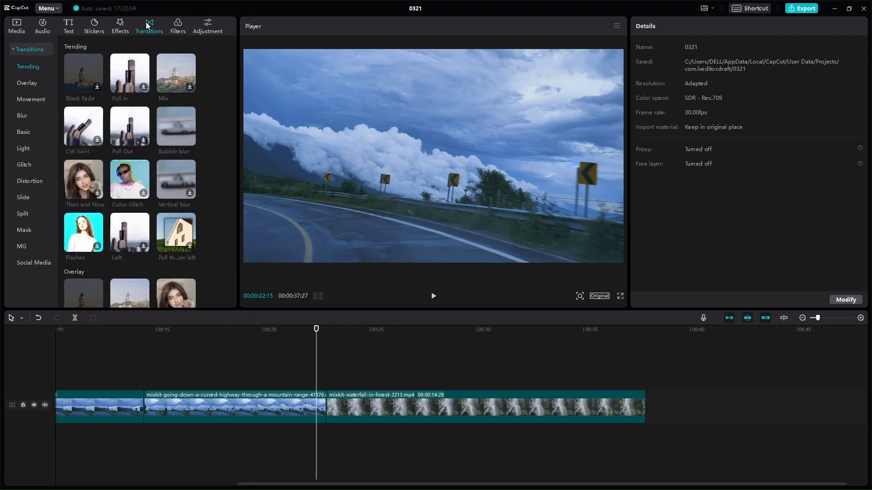
{"action": "left_click", "coordinate": [174, 135]}
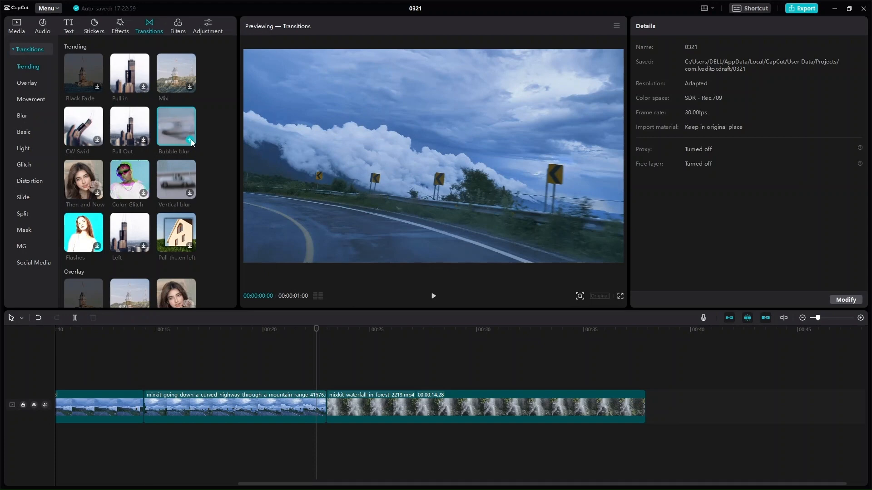
{"action": "left_click", "coordinate": [190, 141]}
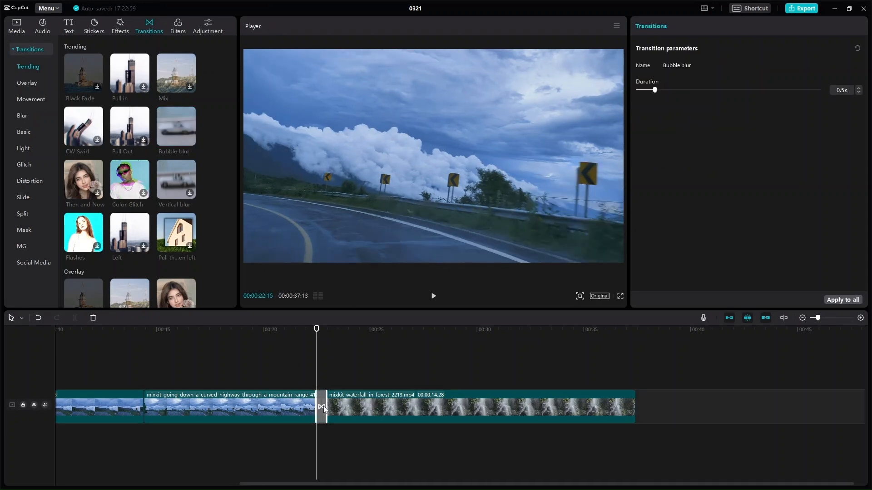
Play back the Bubble blur transition twice from shortly before the cut to the waterfall clip
{"action": "left_click", "coordinate": [296, 331]}
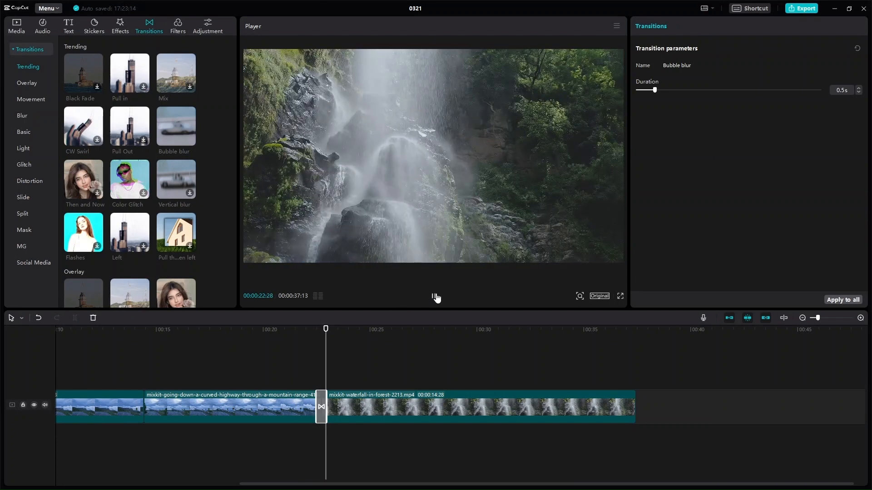
{"action": "left_click", "coordinate": [436, 298]}
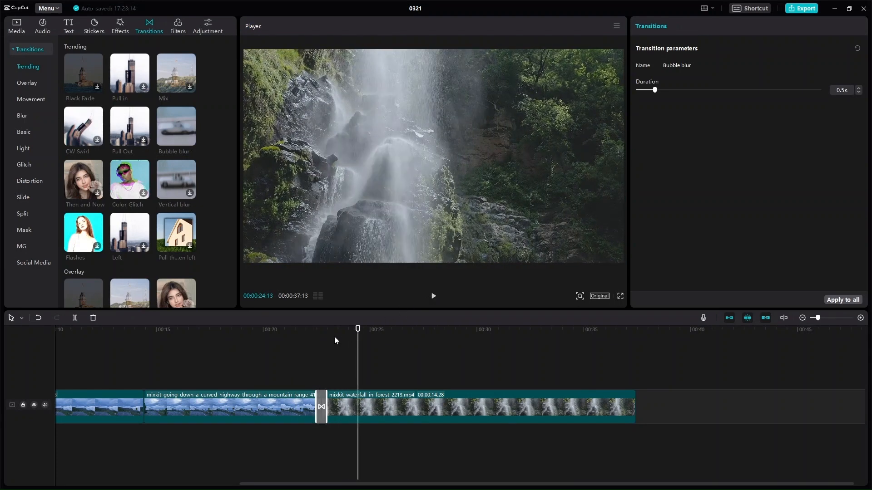
{"action": "left_click", "coordinate": [295, 332]}
{"action": "left_click", "coordinate": [434, 297]}
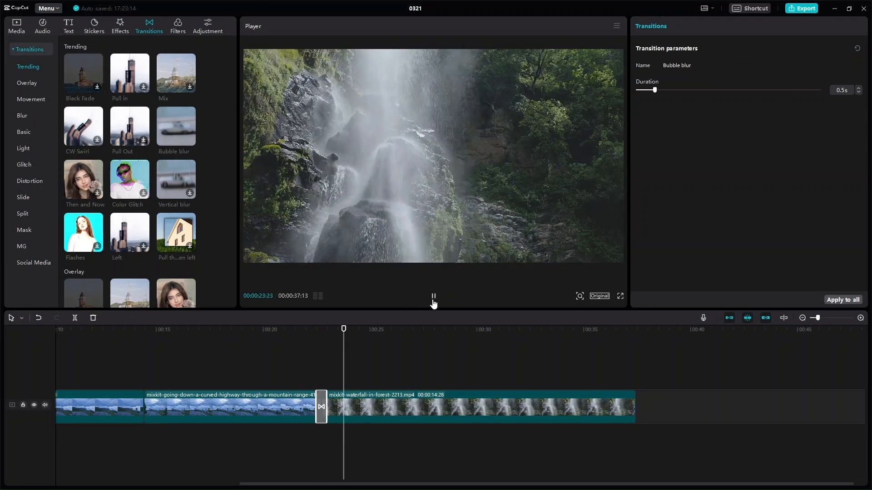
{"action": "left_click", "coordinate": [433, 297]}
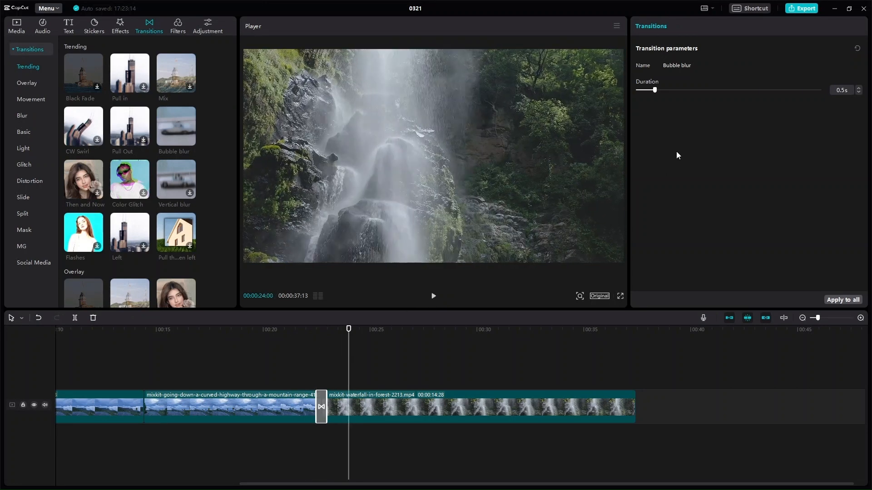
Set the Bubble blur transition's duration to 0.9 s
{"action": "left_click", "coordinate": [859, 94]}
{"action": "left_click", "coordinate": [858, 94]}
{"action": "left_click", "coordinate": [858, 94]}
{"action": "left_click", "coordinate": [858, 88]}
{"action": "left_click", "coordinate": [858, 88]}
{"action": "left_click", "coordinate": [858, 87]}
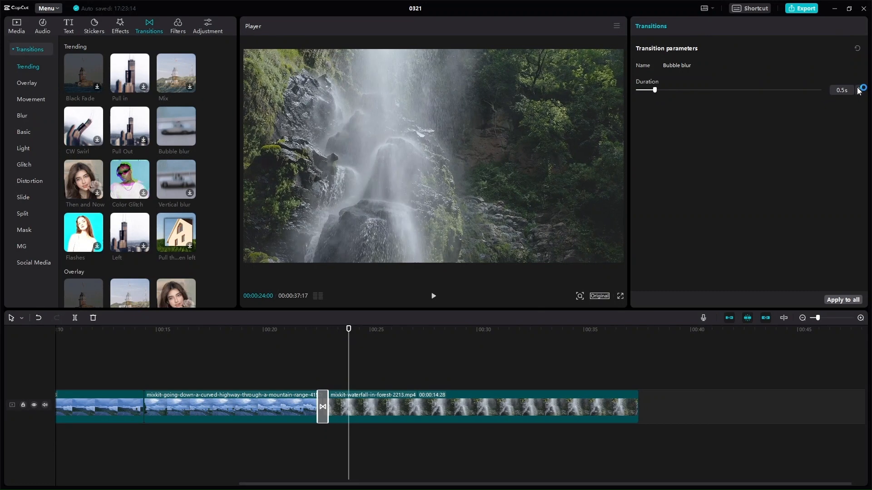
{"action": "left_click", "coordinate": [859, 87]}
{"action": "left_click", "coordinate": [858, 87]}
{"action": "left_click", "coordinate": [858, 88]}
{"action": "left_click", "coordinate": [858, 88]}
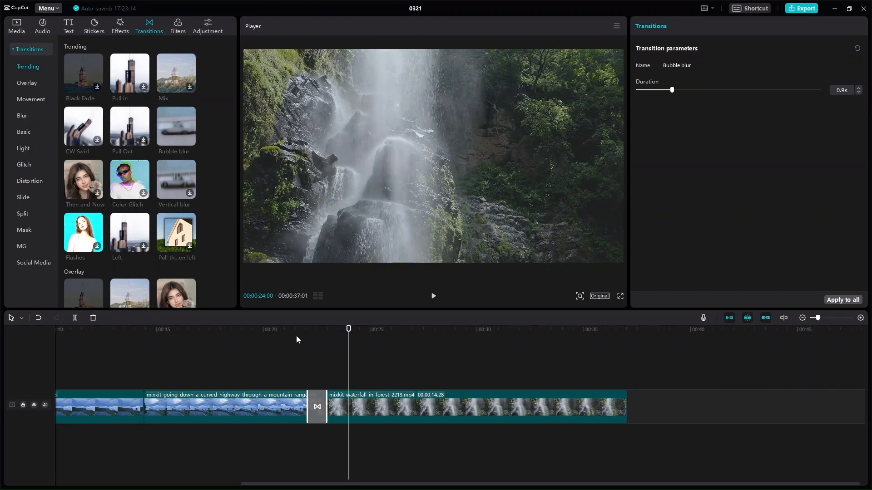
Play back the lengthened Bubble blur transition from the highway clip into the waterfall clip
{"action": "left_click", "coordinate": [274, 336]}
{"action": "left_click", "coordinate": [273, 331]}
{"action": "left_click", "coordinate": [433, 298]}
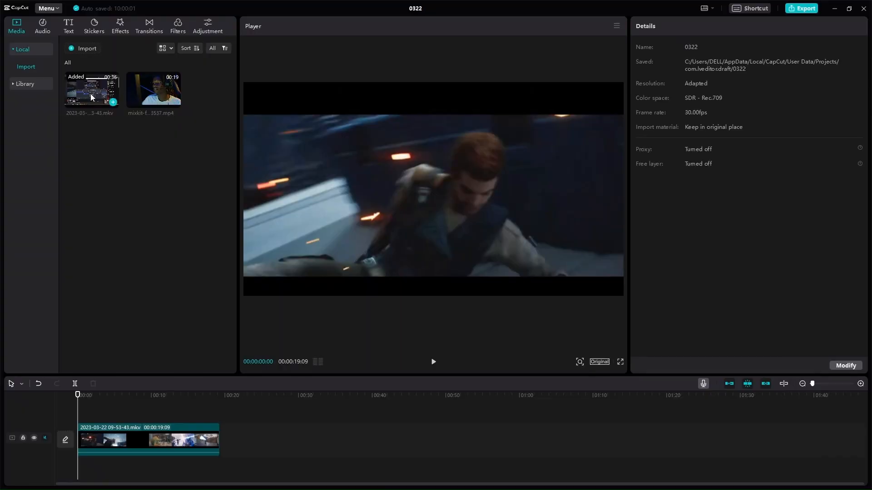
Preview the game footage in project 0322 and add the gamer face clip on a track above it, starting at 00:00
{"action": "left_click", "coordinate": [435, 363]}
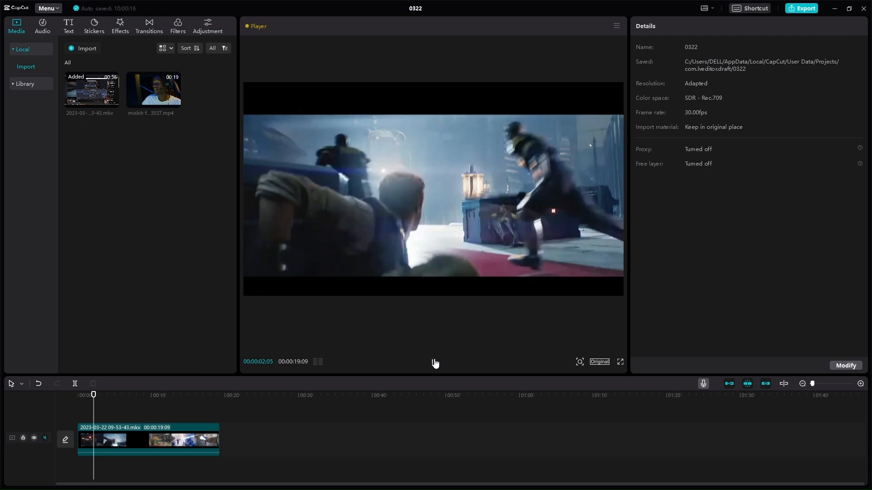
{"action": "left_click", "coordinate": [434, 363]}
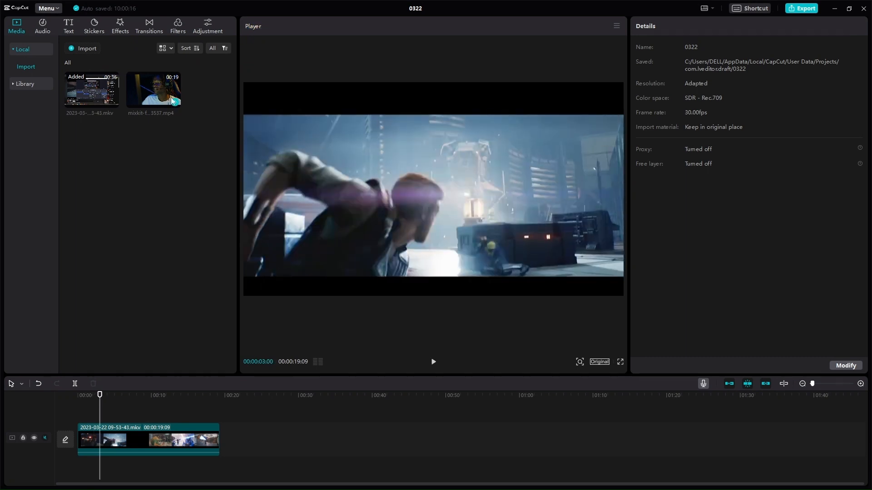
{"action": "left_click_drag", "start_coordinate": [171, 98], "coordinate": [73, 398]}
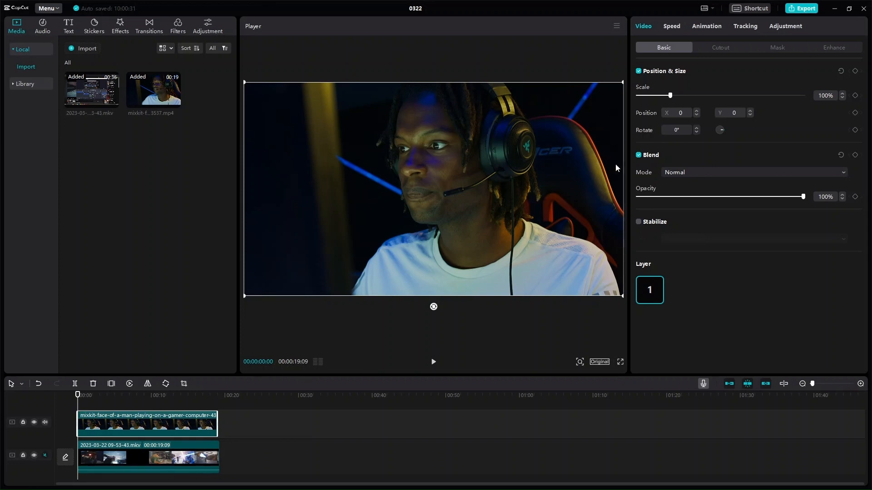
Scale the gamer face clip to 23% and move it to the frame's upper-right corner, at about X 1441, Y 738
{"action": "left_click", "coordinate": [842, 98]}
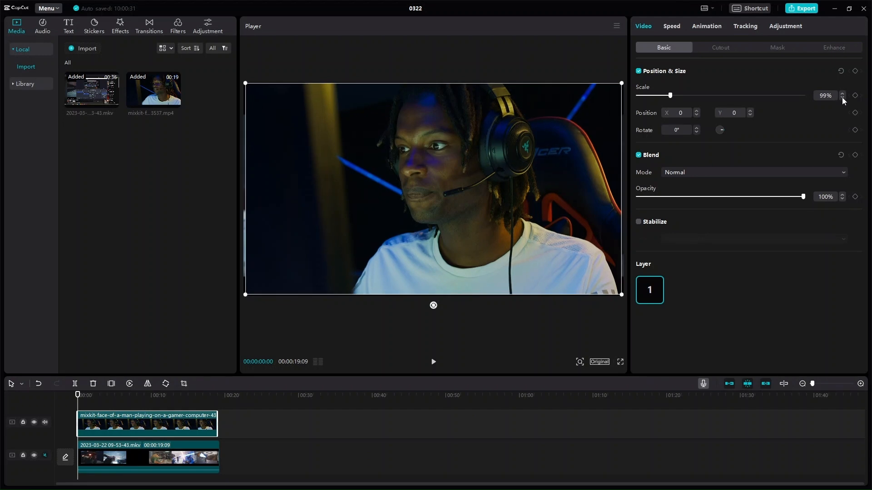
{"action": "left_click_drag", "start_coordinate": [842, 97], "coordinate": [842, 97]}
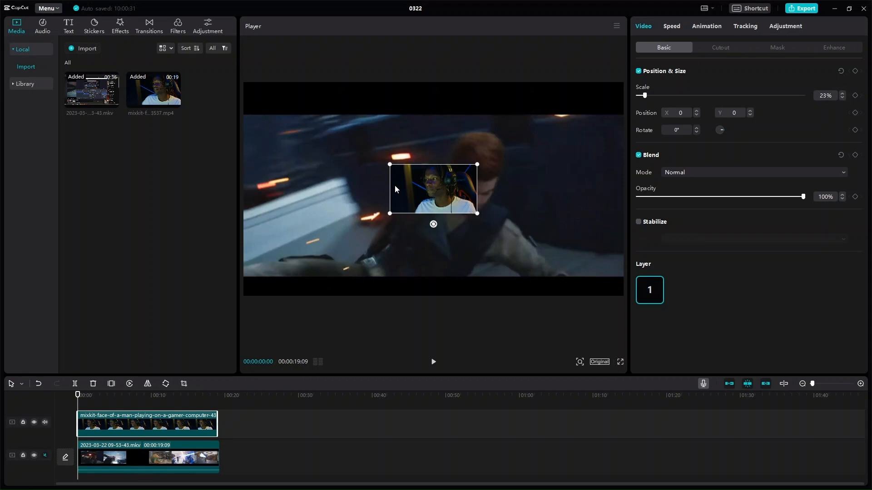
{"action": "left_click_drag", "start_coordinate": [427, 186], "coordinate": [570, 112]}
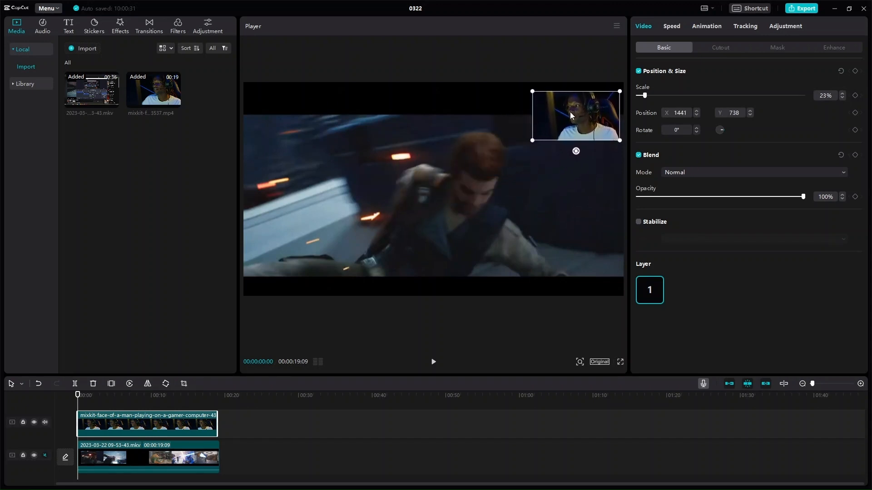
Play back the picture-in-picture composition, first in the player and again from the beginning in full screen
{"action": "left_click", "coordinate": [433, 362]}
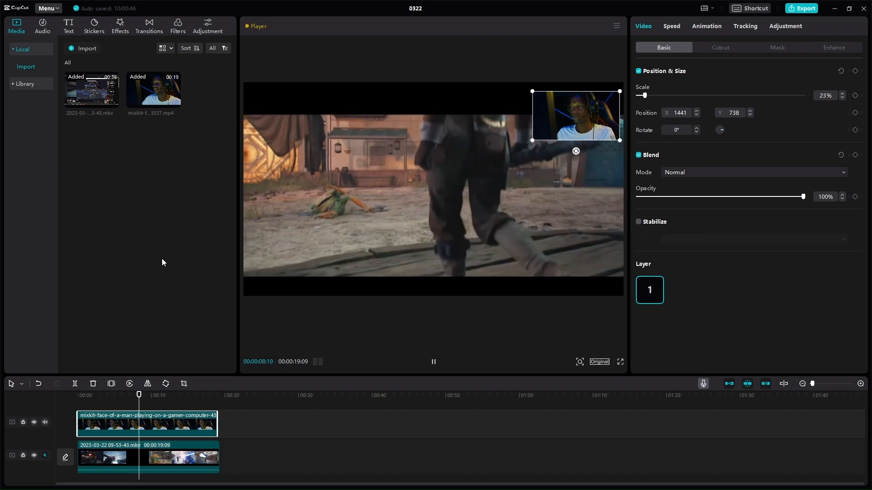
{"action": "left_click", "coordinate": [434, 362]}
{"action": "left_click", "coordinate": [620, 363]}
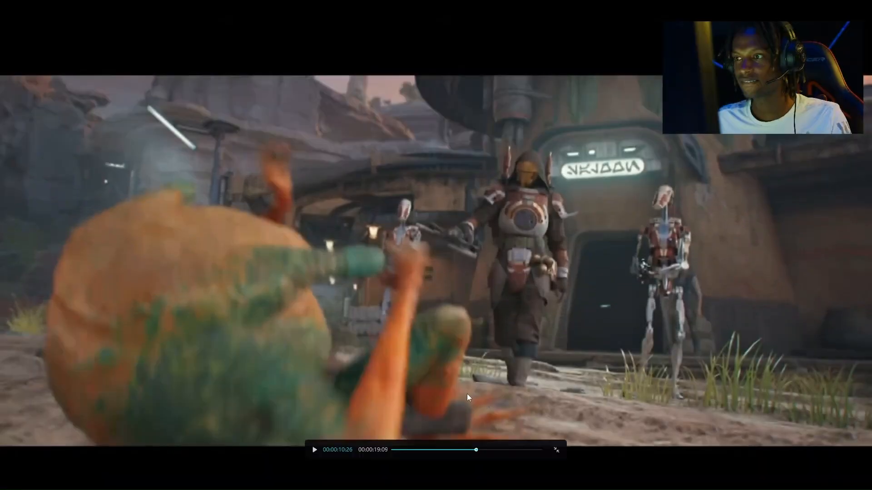
{"action": "left_click_drag", "start_coordinate": [402, 451], "coordinate": [390, 450]}
{"action": "left_click", "coordinate": [314, 451]}
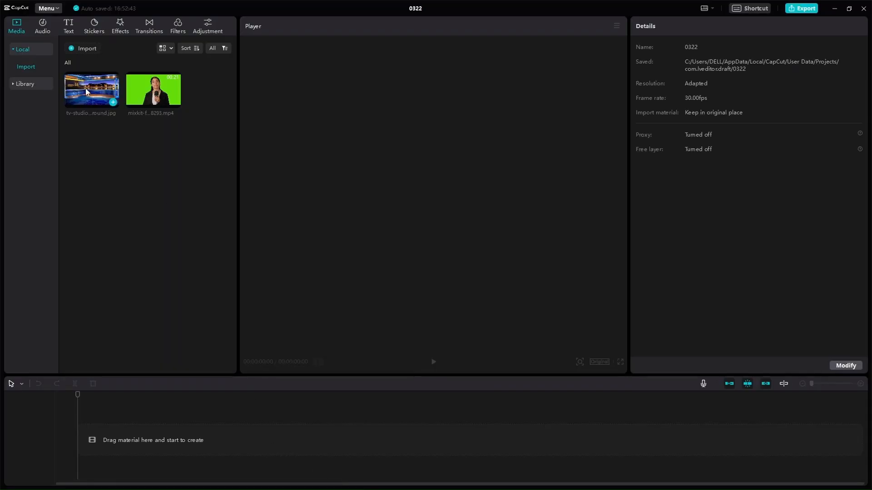
Place tv-studio-background.jpg on the main track and the green-screen reporter clip on a track above it, both starting at 00:00
{"action": "left_click_drag", "start_coordinate": [87, 90], "coordinate": [106, 441]}
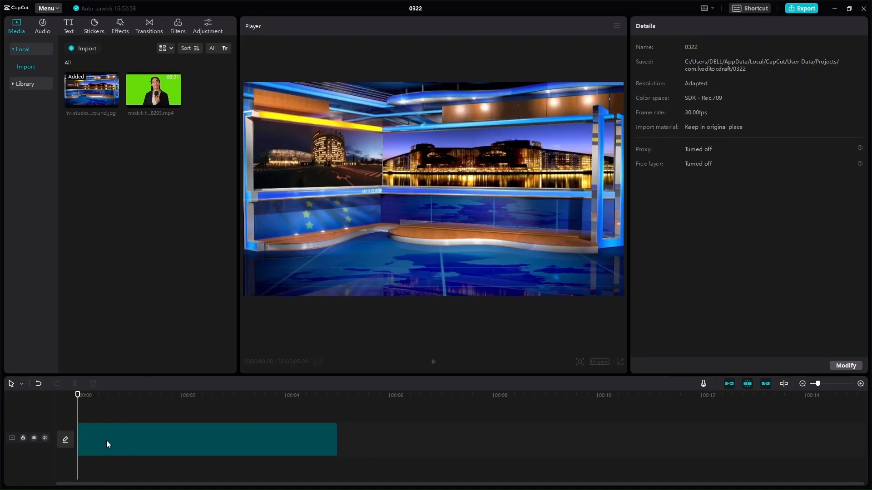
{"action": "left_click", "coordinate": [140, 424]}
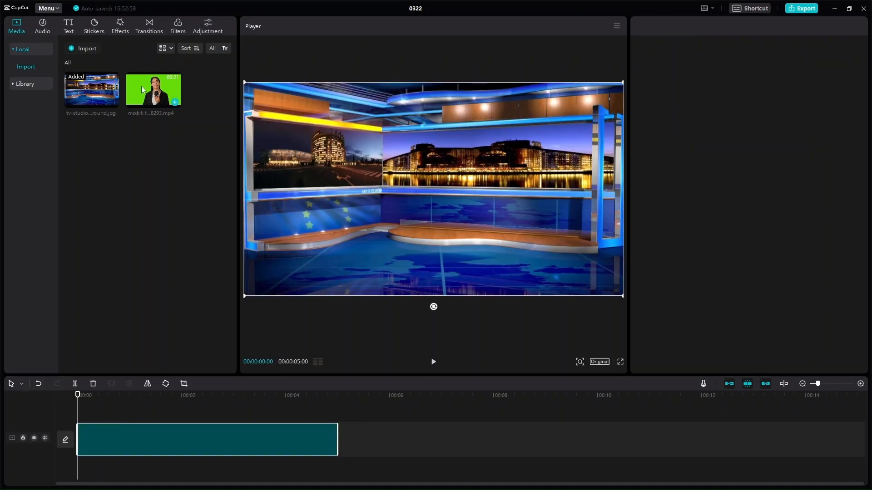
{"action": "left_click_drag", "start_coordinate": [141, 85], "coordinate": [71, 411]}
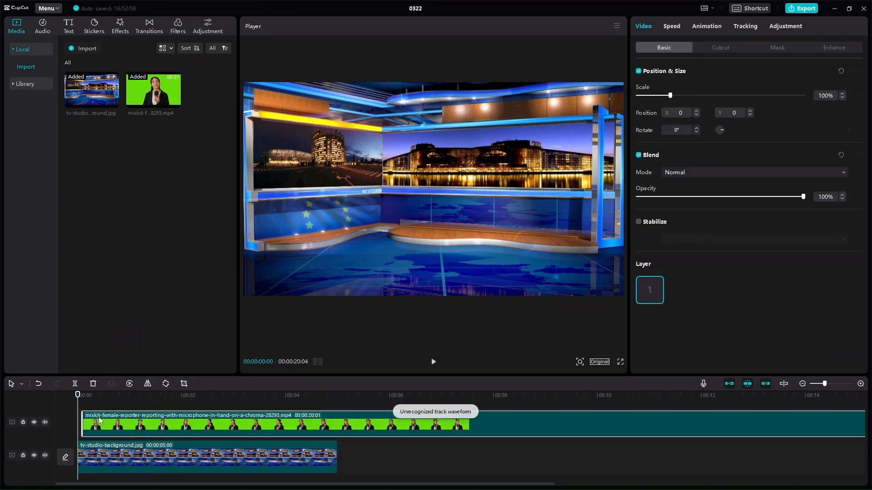
{"action": "left_click_drag", "start_coordinate": [98, 417], "coordinate": [93, 418]}
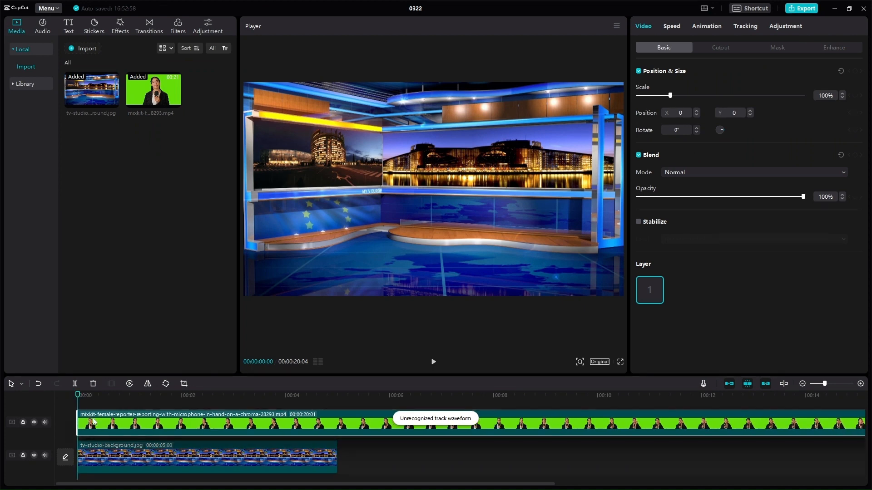
Extend the studio background image to 00:00:20:01 to match the end of the green-screen reporter clip
{"action": "left_click", "coordinate": [105, 455]}
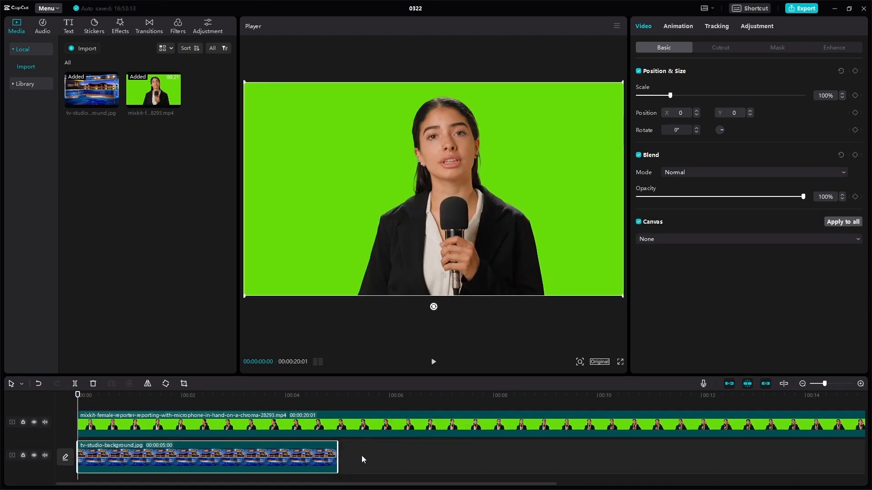
{"action": "left_click_drag", "start_coordinate": [337, 458], "coordinate": [811, 442]}
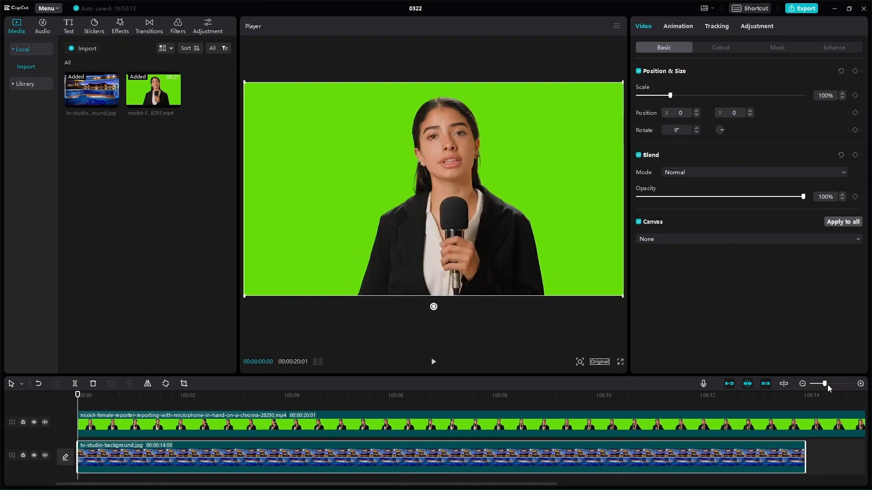
{"action": "left_click_drag", "start_coordinate": [825, 384], "coordinate": [818, 386]}
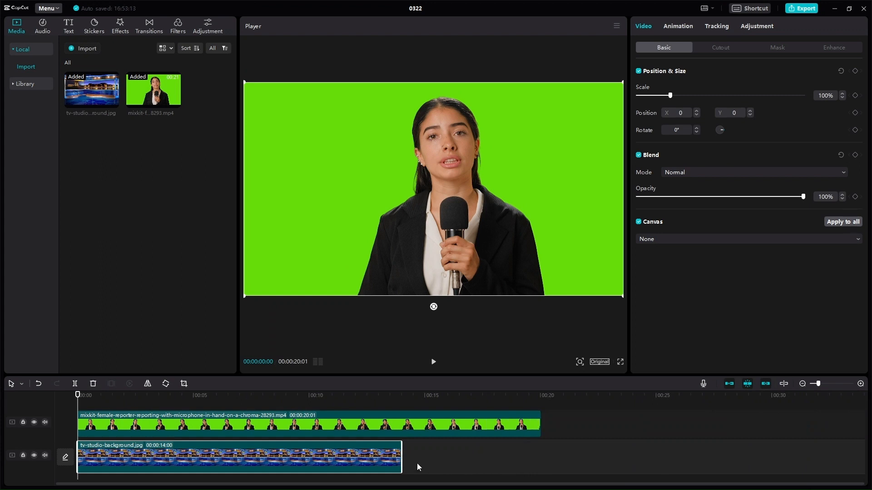
{"action": "left_click_drag", "start_coordinate": [403, 457], "coordinate": [539, 459]}
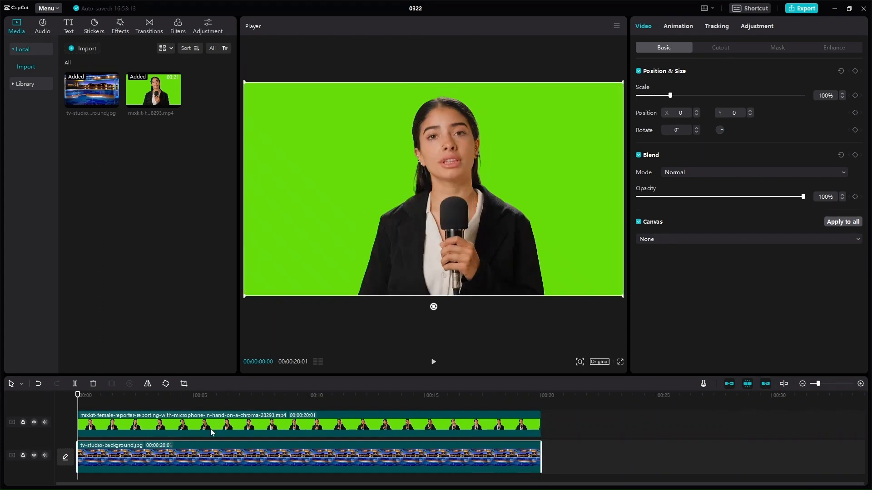
Enable Chroma key on the green-screen reporter clip and sample its green backdrop as the key color
{"action": "left_click", "coordinate": [211, 427]}
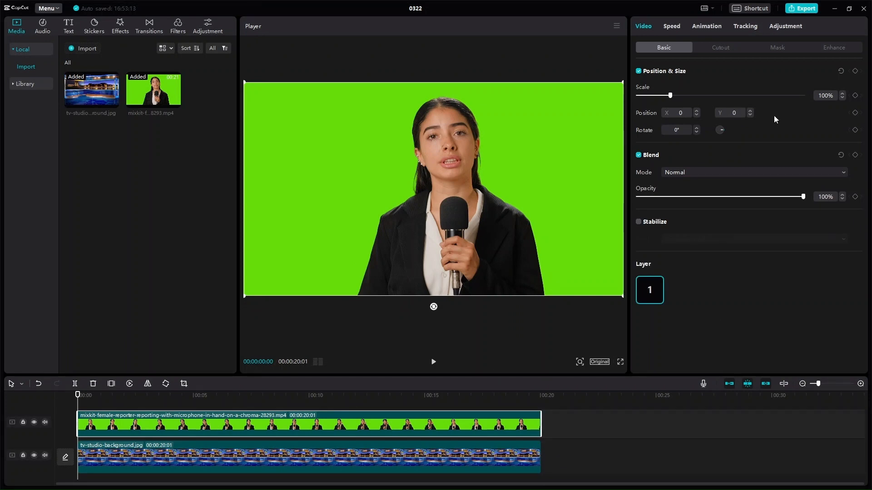
{"action": "left_click", "coordinate": [728, 47]}
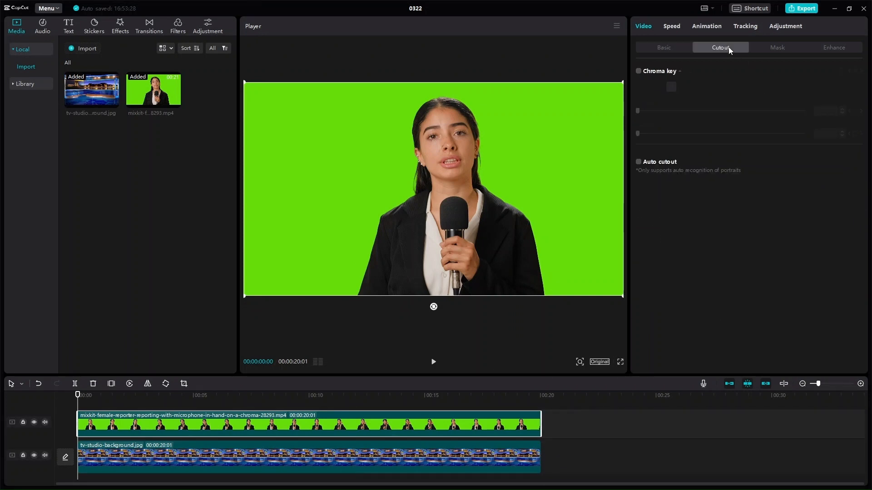
{"action": "left_click", "coordinate": [641, 72]}
{"action": "left_click", "coordinate": [671, 88]}
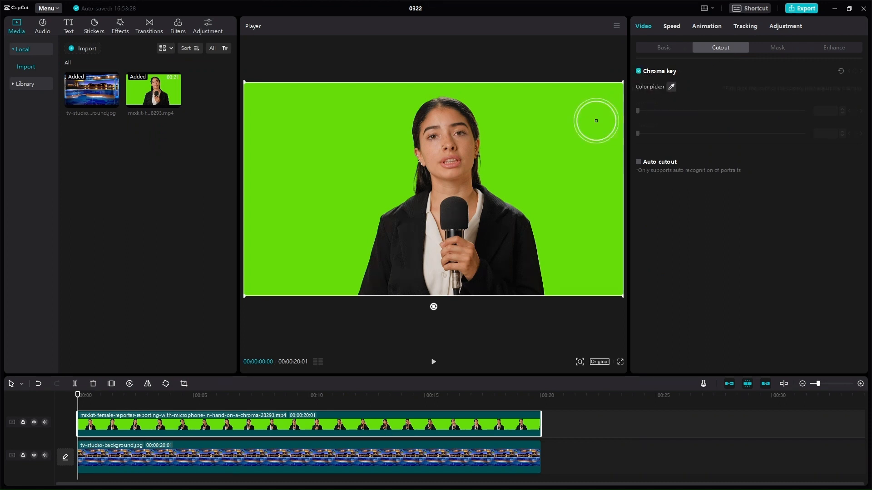
{"action": "left_click", "coordinate": [557, 129]}
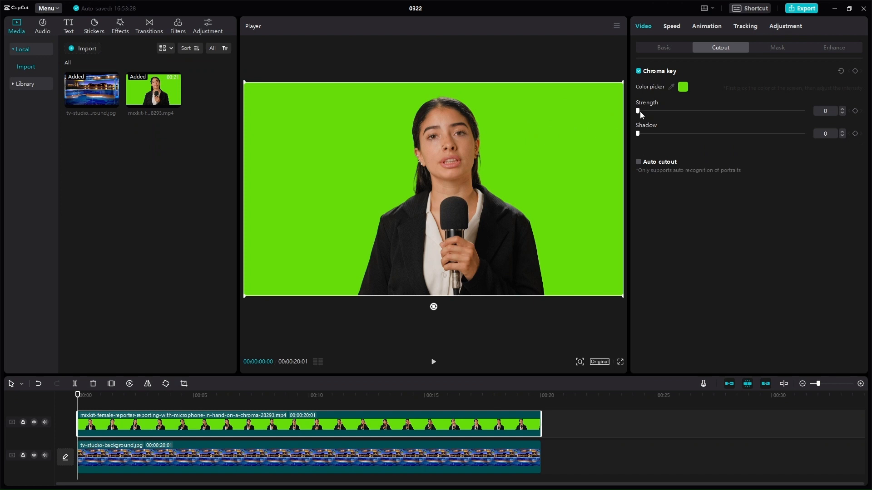
Set the reporter clip's chroma key strength to 31 and play back the composite
{"action": "left_click_drag", "start_coordinate": [639, 111], "coordinate": [647, 111]}
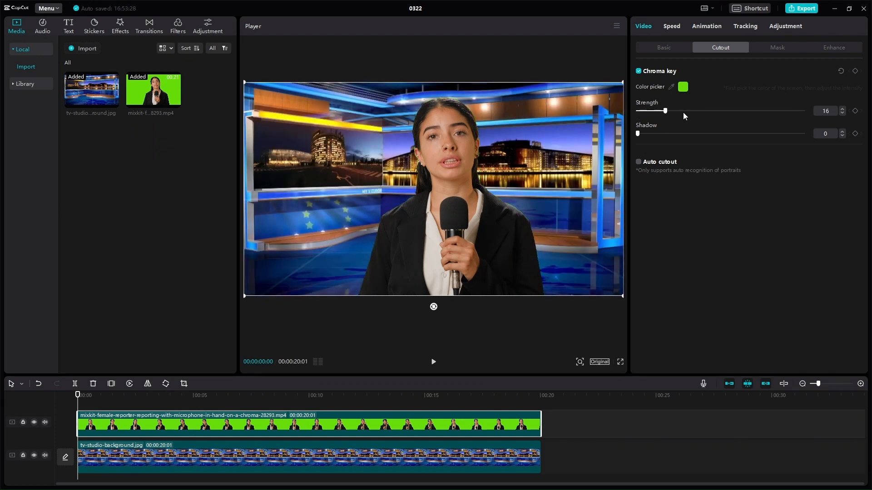
{"action": "left_click_drag", "start_coordinate": [736, 114], "coordinate": [704, 114]}
{"action": "left_click", "coordinate": [434, 363]}
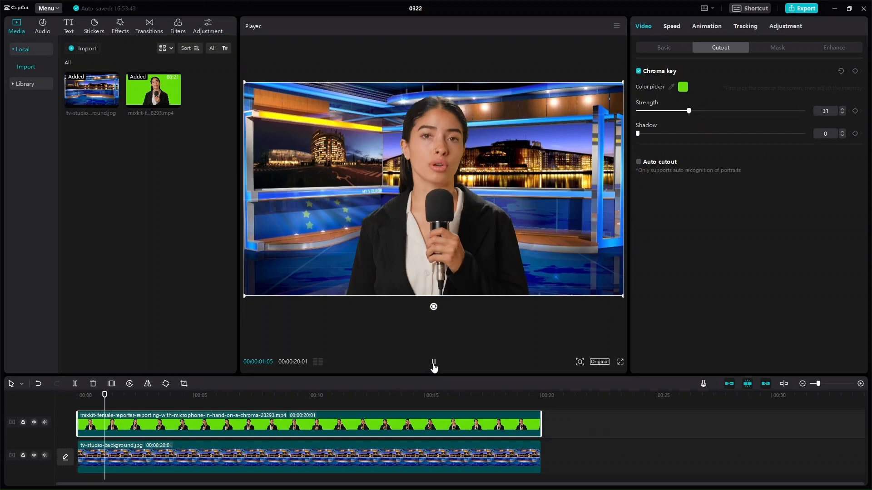